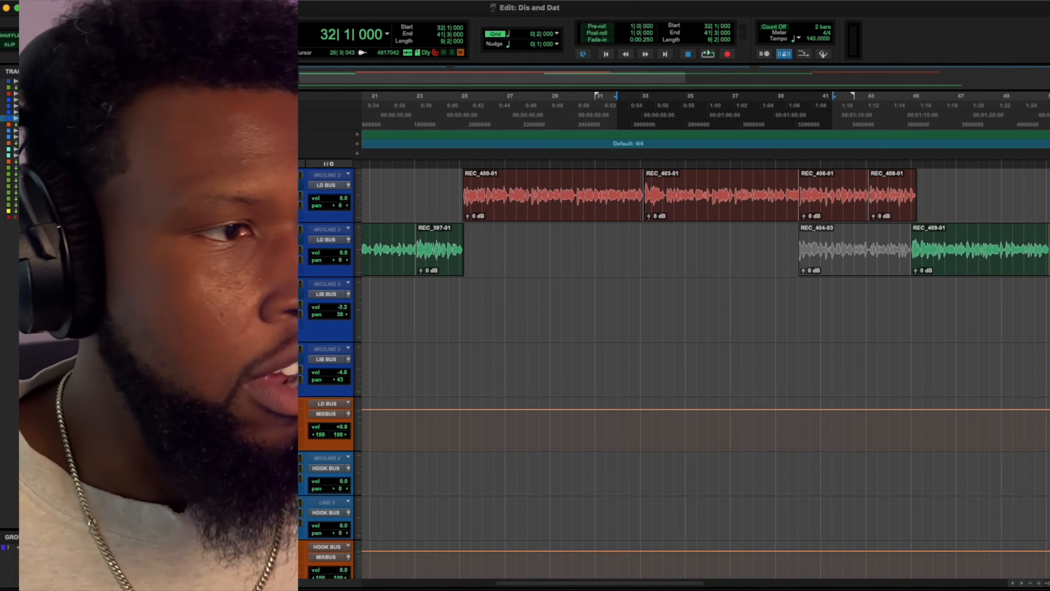
Step: Insert the Virtual Mix Rack plug-in on the LD BUS track
{"action": "left_click", "coordinate": [256, 403]}
{"action": "type", "text": "lu"}
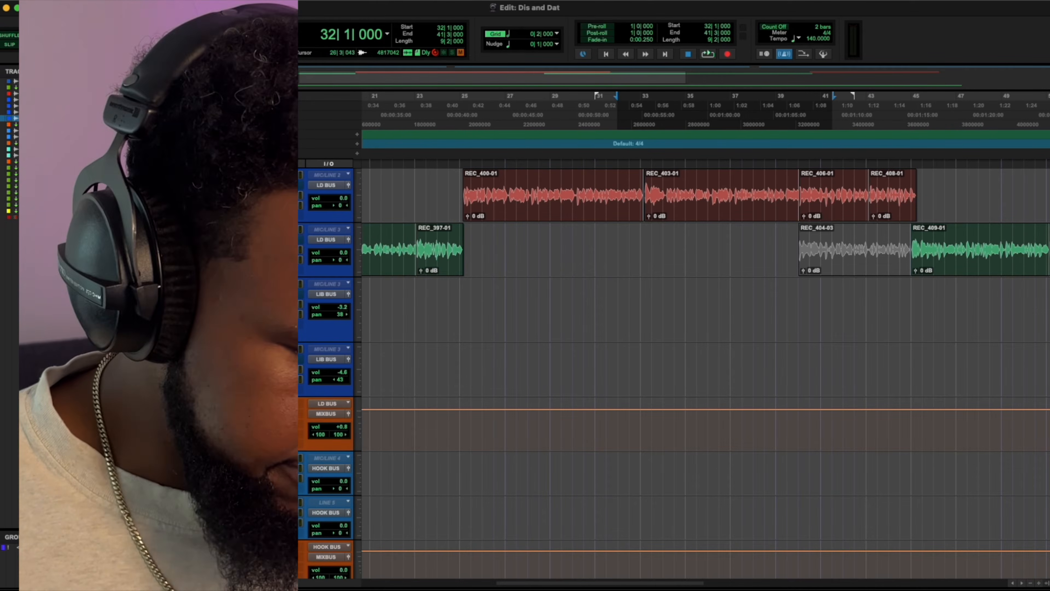
{"action": "key", "text": "Return"}
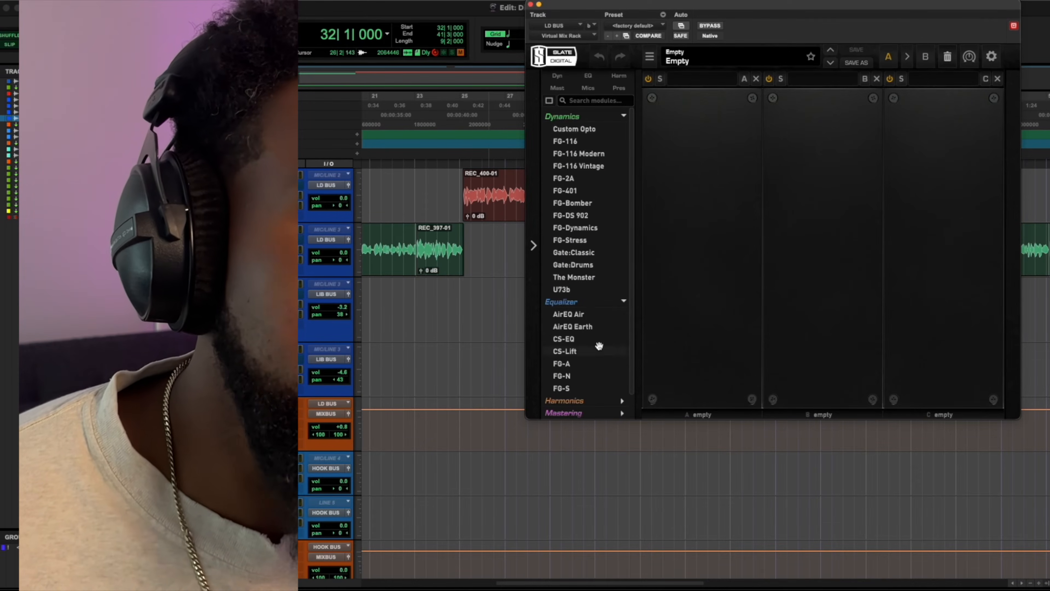
Step: Load the VCC Channel harmonics module into the rack's first slot and lower its input slightly
{"action": "scroll", "coordinate": [582, 344], "scroll_direction": "down", "scroll_amount": 2}
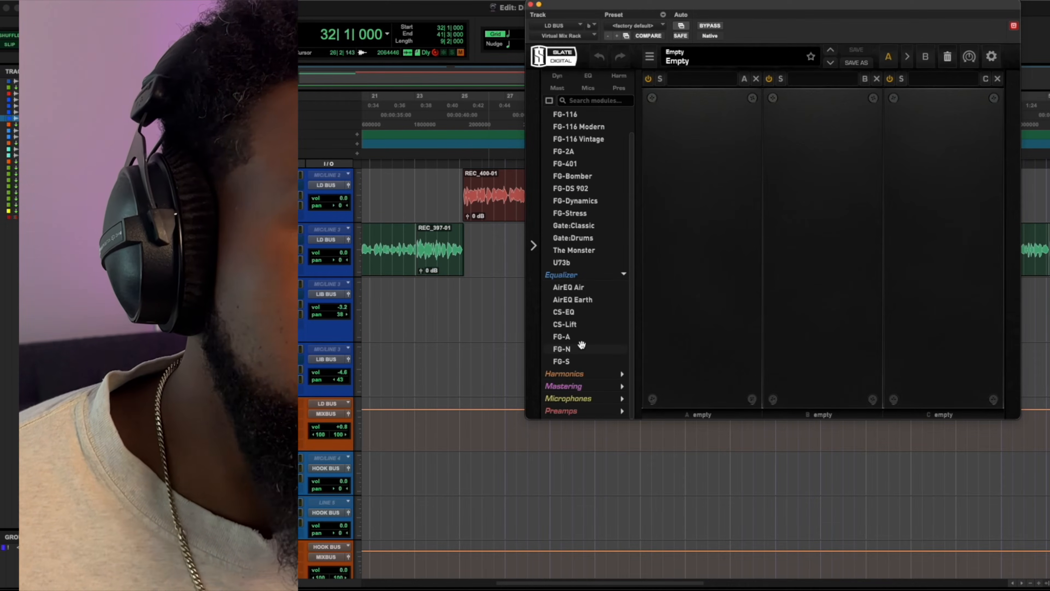
{"action": "left_click", "coordinate": [621, 274]}
{"action": "left_click", "coordinate": [607, 314]}
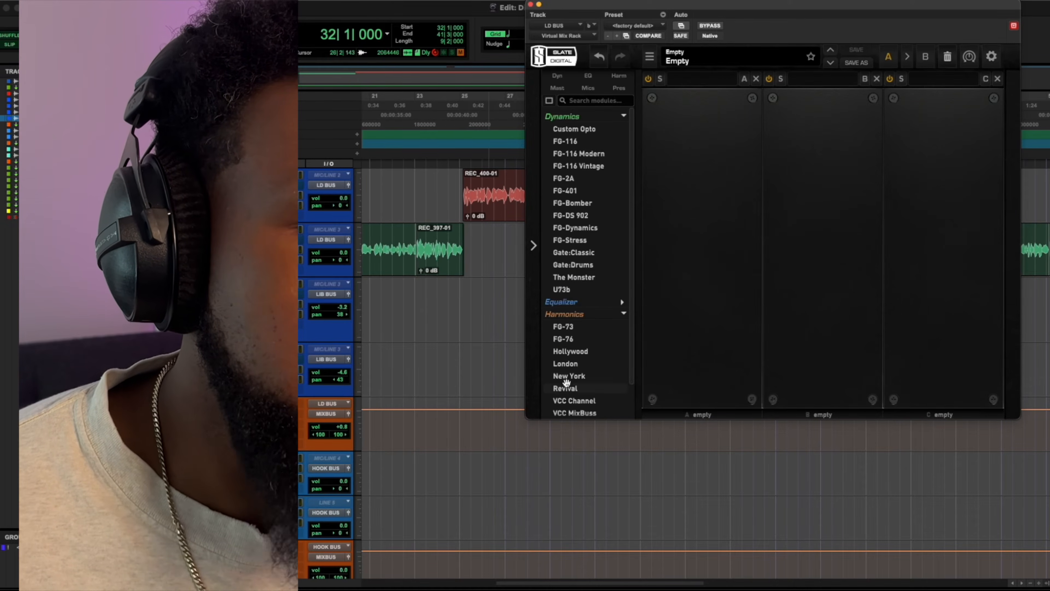
{"action": "scroll", "coordinate": [582, 381], "scroll_direction": "down", "scroll_amount": 2}
{"action": "left_click", "coordinate": [587, 382]}
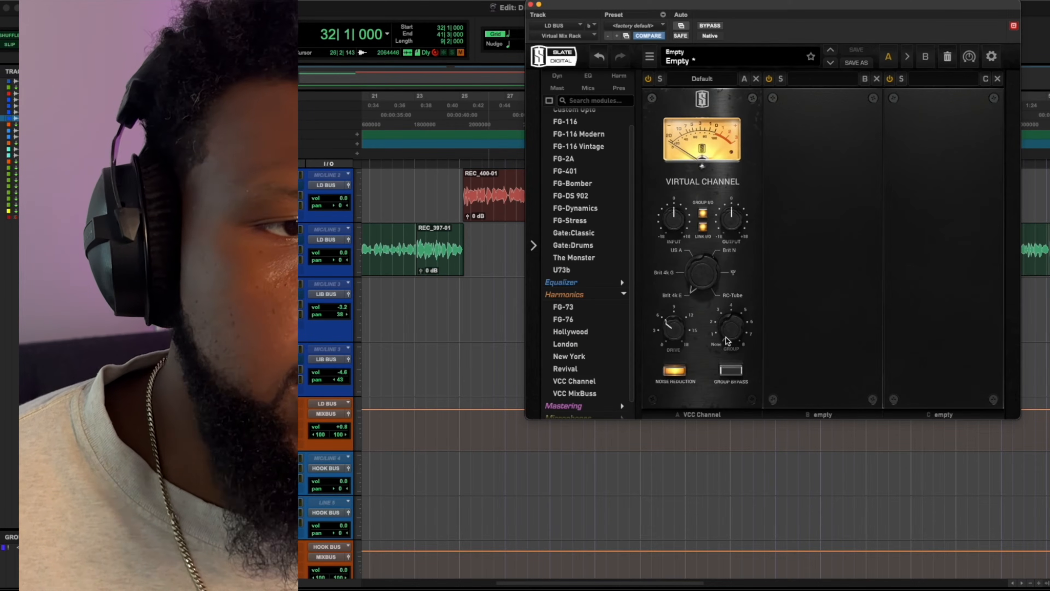
{"action": "left_click_drag", "start_coordinate": [728, 335], "coordinate": [642, 357]}
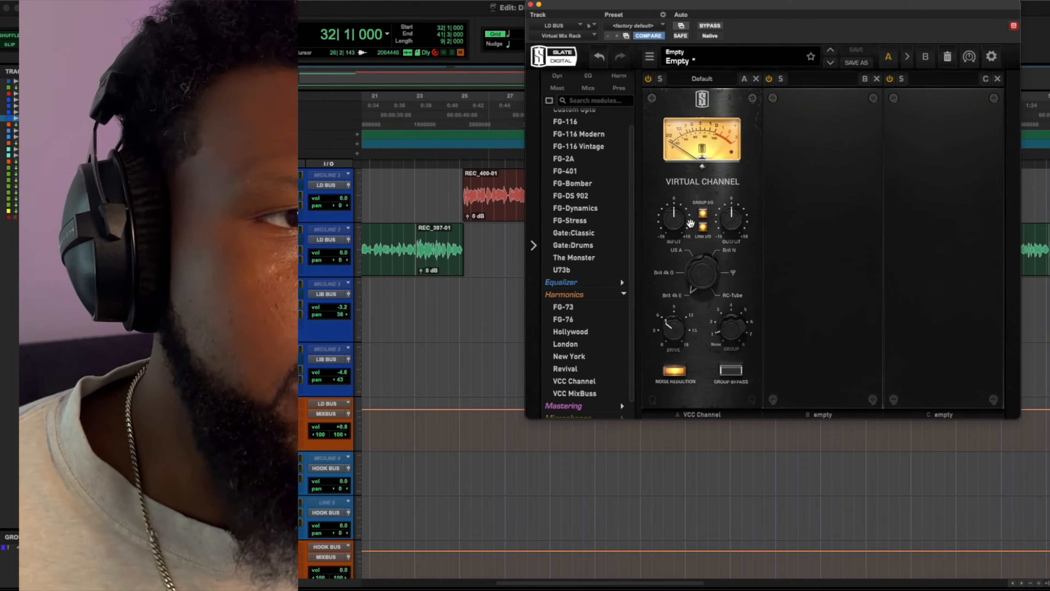
{"action": "left_click_drag", "start_coordinate": [674, 224], "coordinate": [674, 230]}
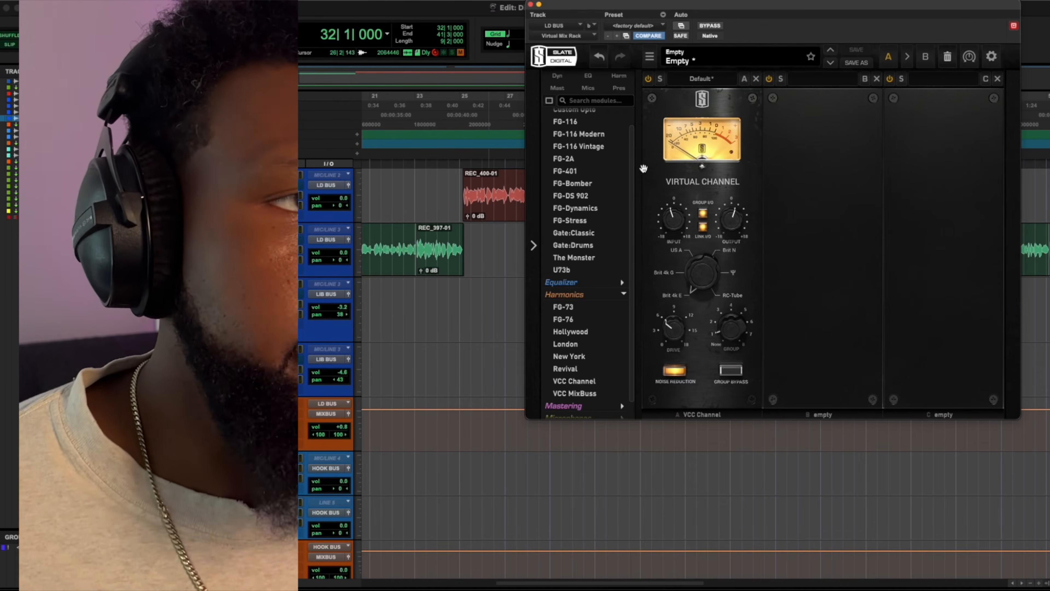
Step: Add the FG-DS 902 de-esser after the VCC Channel, raise its frequency and set its range to about 9.57 dB during playback
{"action": "left_click_drag", "start_coordinate": [571, 200], "coordinate": [816, 206]}
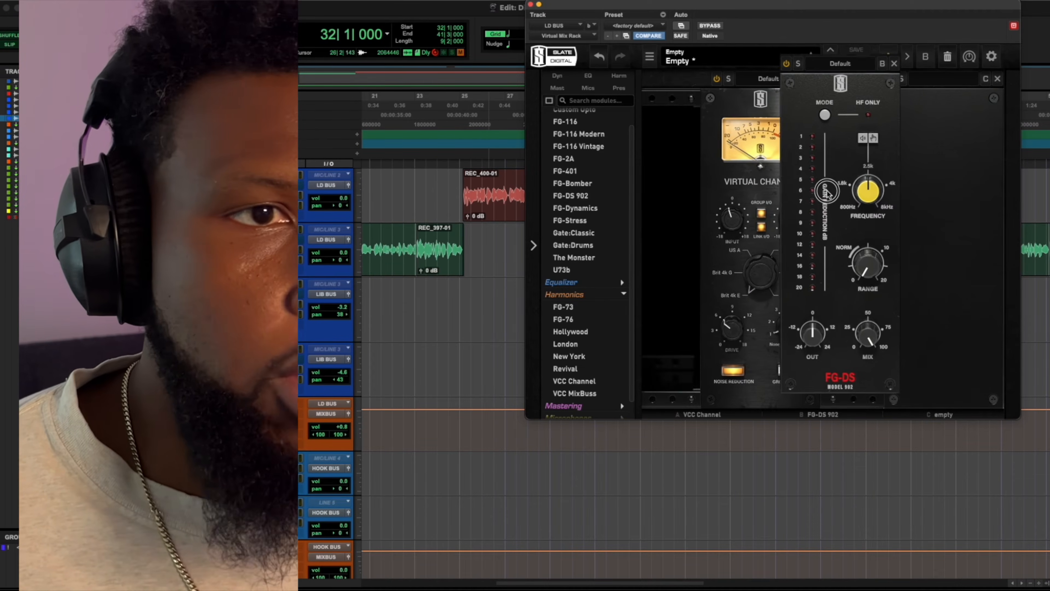
{"action": "key", "text": "space"}
{"action": "left_click_drag", "start_coordinate": [782, 5], "coordinate": [641, 16]}
{"action": "left_click_drag", "start_coordinate": [718, 309], "coordinate": [713, 197]}
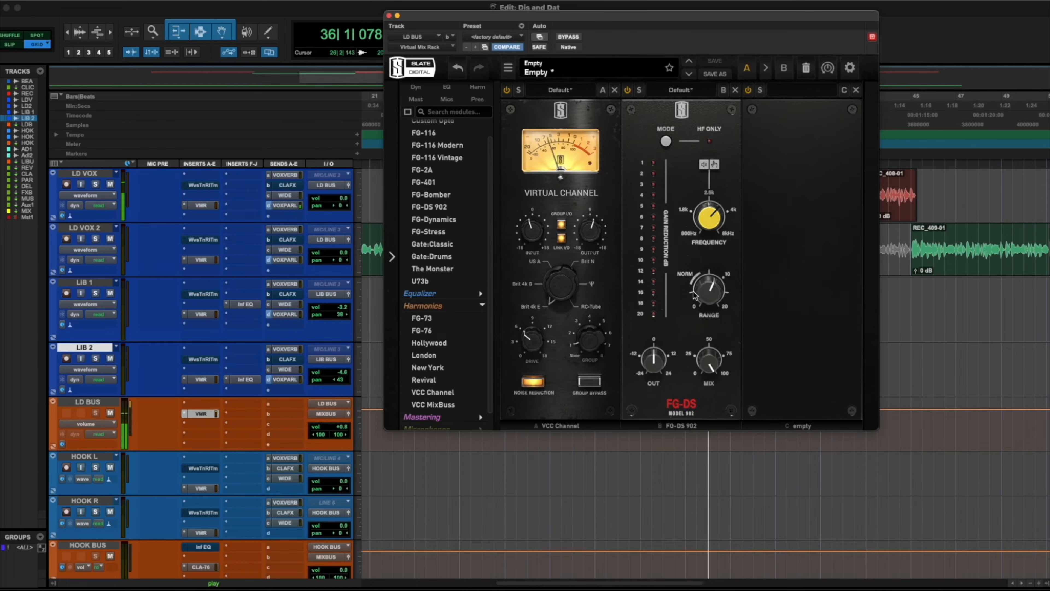
{"action": "left_click_drag", "start_coordinate": [701, 287], "coordinate": [701, 287]}
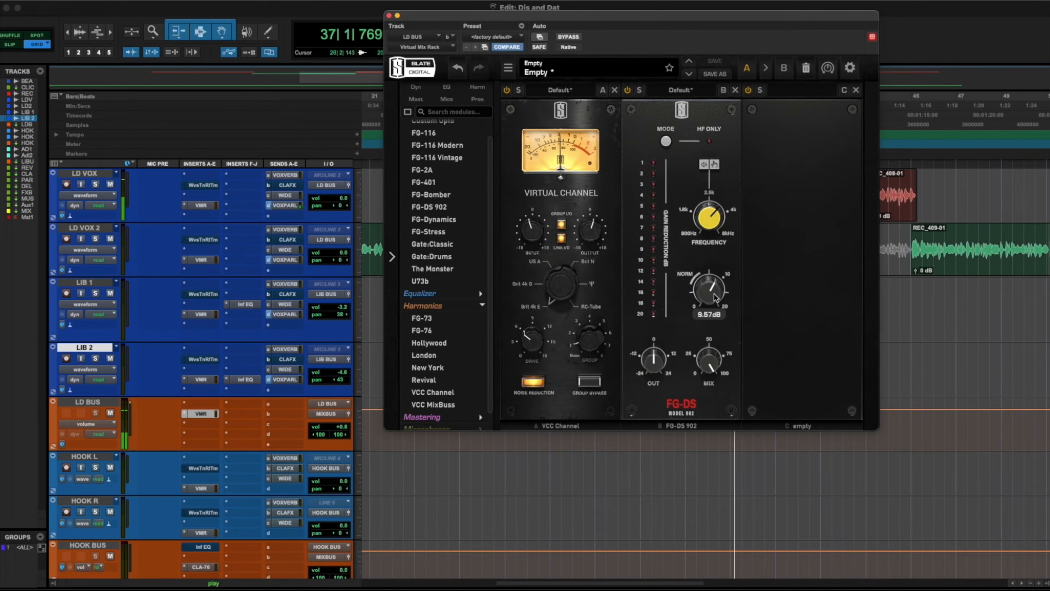
{"action": "key", "text": "space"}
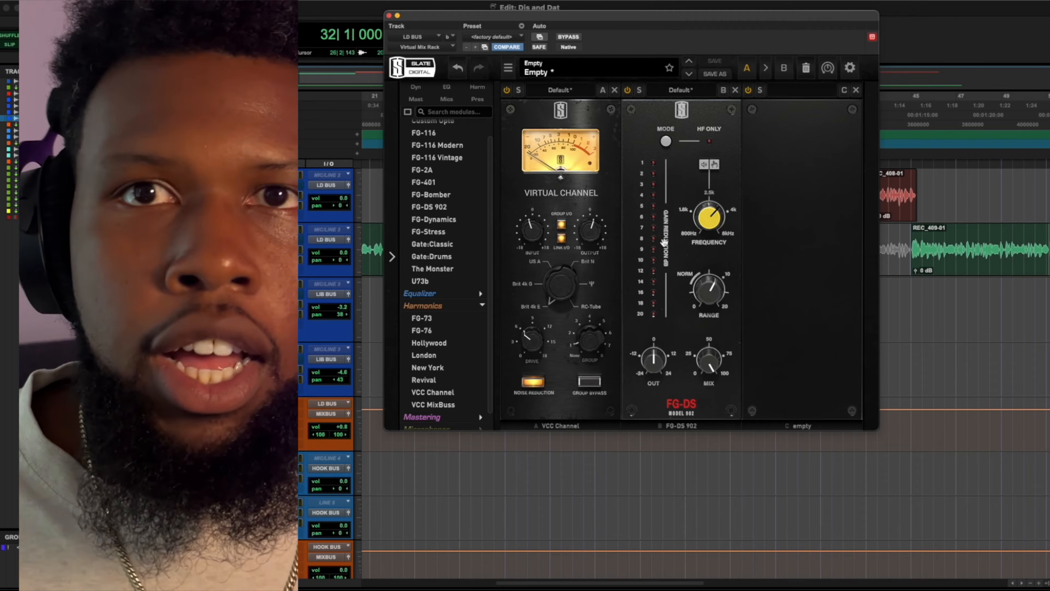
Step: Load the Custom Opto compressor into the rack's third slot and collapse the expanded module categories
{"action": "scroll", "coordinate": [462, 154], "scroll_direction": "up", "scroll_amount": 2}
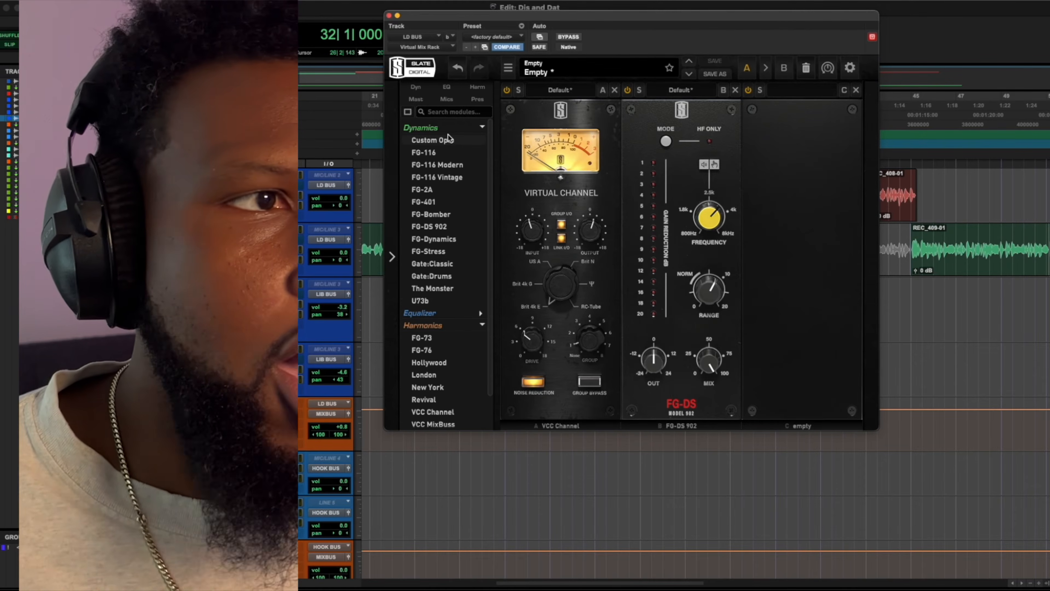
{"action": "left_click", "coordinate": [448, 141]}
{"action": "left_click", "coordinate": [482, 325]}
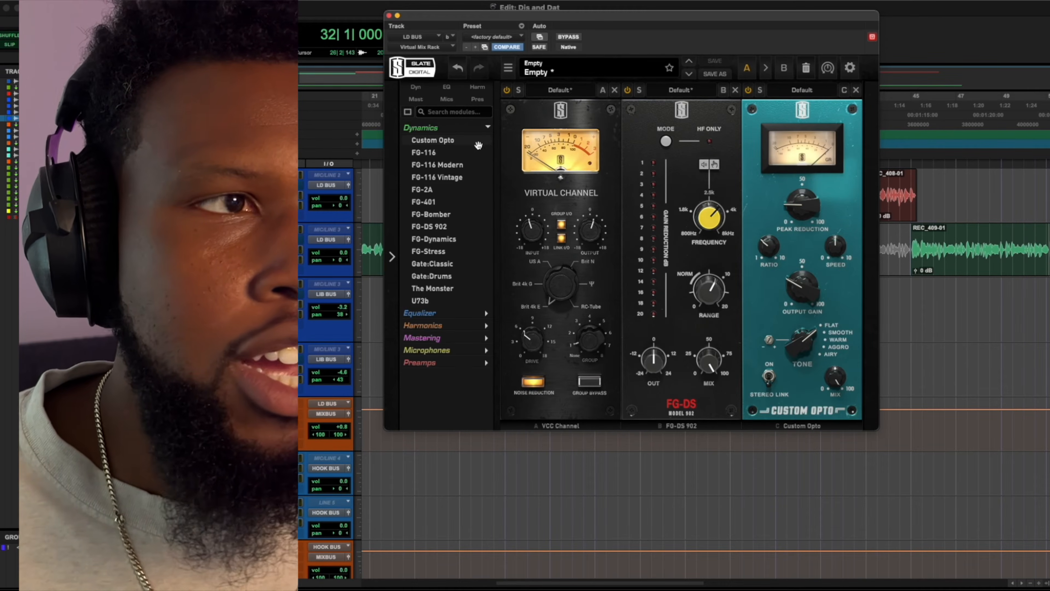
{"action": "left_click", "coordinate": [488, 130]}
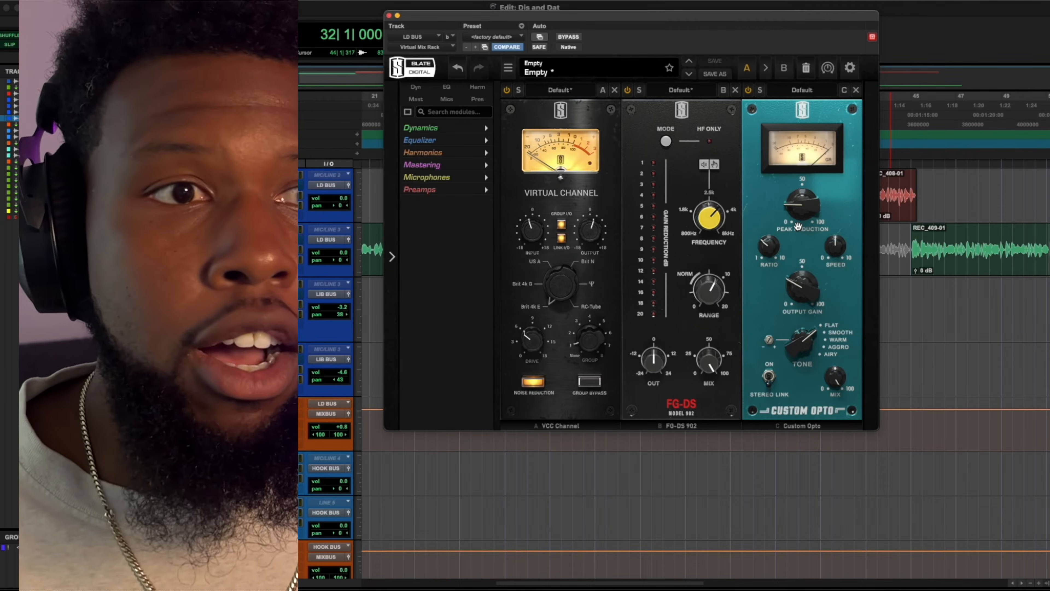
Step: During playback, set the Custom Opto's peak reduction to about 20.7, with its ratio at default and its speed slightly lower
{"action": "key", "text": "space"}
{"action": "left_click_drag", "start_coordinate": [801, 209], "coordinate": [774, 238]}
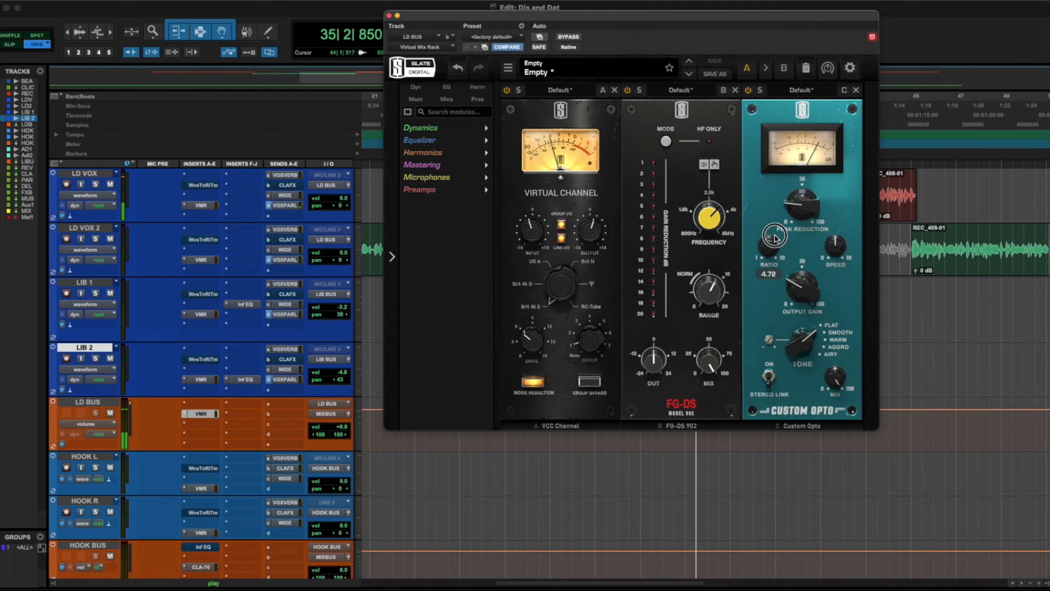
{"action": "left_click_drag", "start_coordinate": [794, 204], "coordinate": [794, 203]}
{"action": "left_click_drag", "start_coordinate": [837, 251], "coordinate": [832, 266]}
{"action": "left_click_drag", "start_coordinate": [769, 246], "coordinate": [778, 246]}
{"action": "double_click", "coordinate": [772, 246]}
{"action": "left_click_drag", "start_coordinate": [801, 216], "coordinate": [817, 228]}
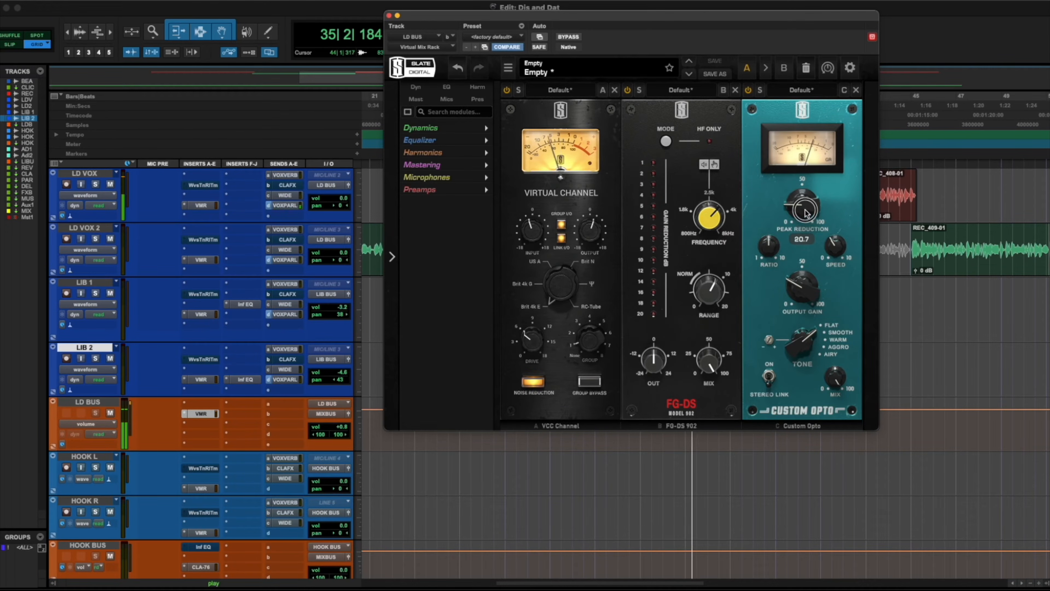
Step: Compare the Custom Opto bypassed and active during playback, and level-match it with an output gain of about 25.4
{"action": "left_click", "coordinate": [748, 91]}
{"action": "left_click", "coordinate": [748, 91]}
{"action": "left_click_drag", "start_coordinate": [795, 294], "coordinate": [795, 297]}
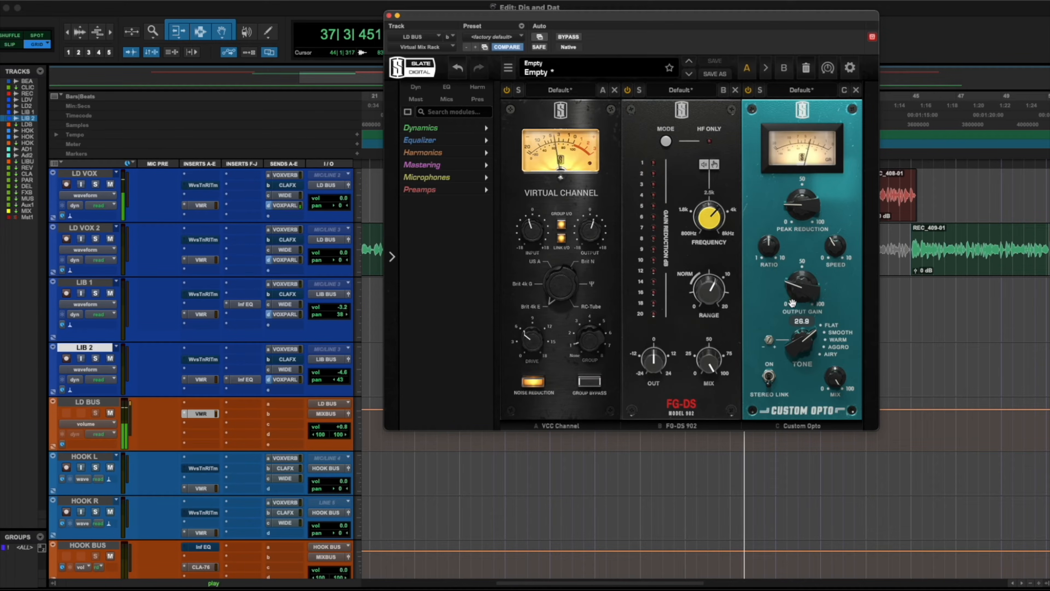
{"action": "left_click", "coordinate": [748, 91]}
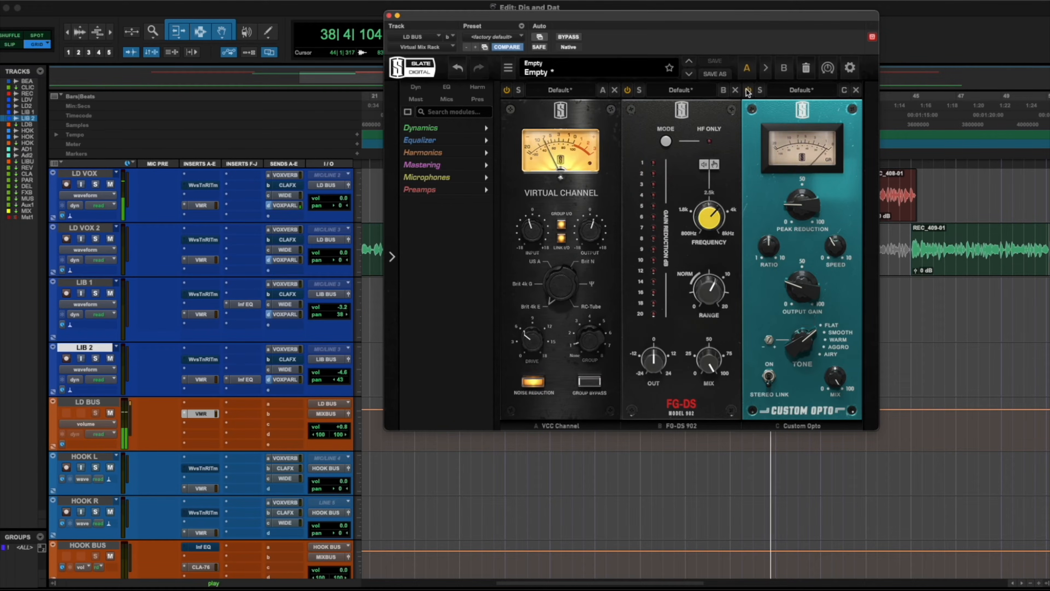
{"action": "left_click", "coordinate": [749, 92]}
{"action": "left_click_drag", "start_coordinate": [803, 282], "coordinate": [804, 283]}
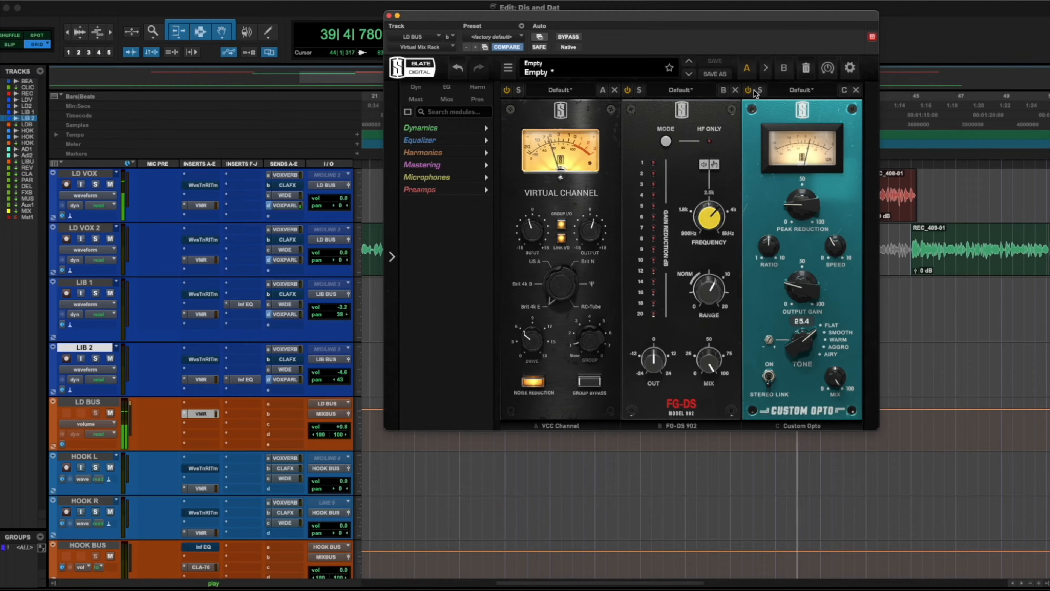
{"action": "key", "text": "space"}
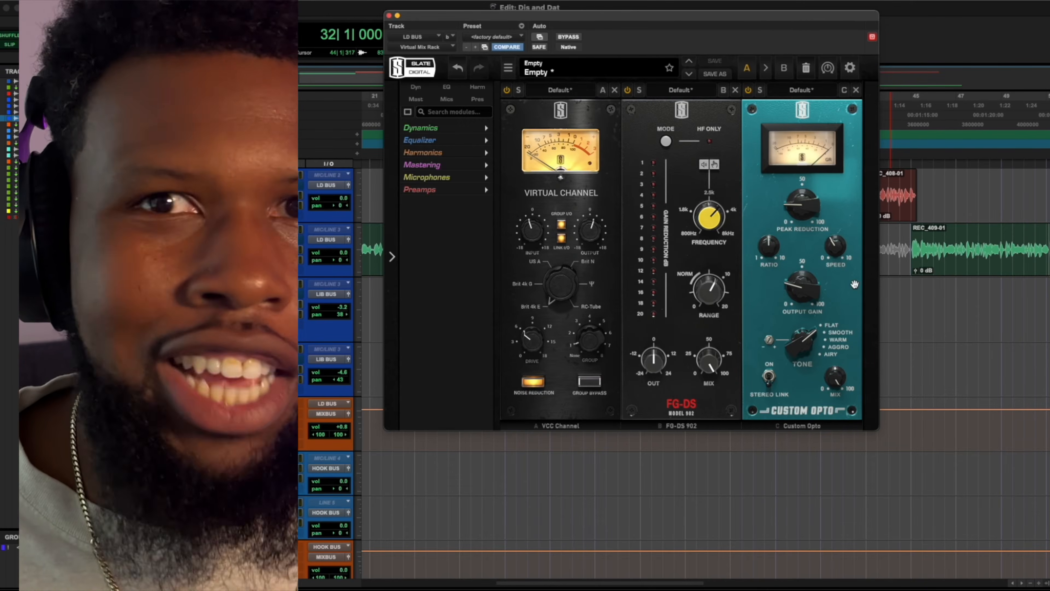
Step: Audition the Custom Opto's tone modes, including Aggro, during playback and set the tone to Smooth
{"action": "key", "text": "space"}
{"action": "left_click_drag", "start_coordinate": [803, 345], "coordinate": [839, 351]}
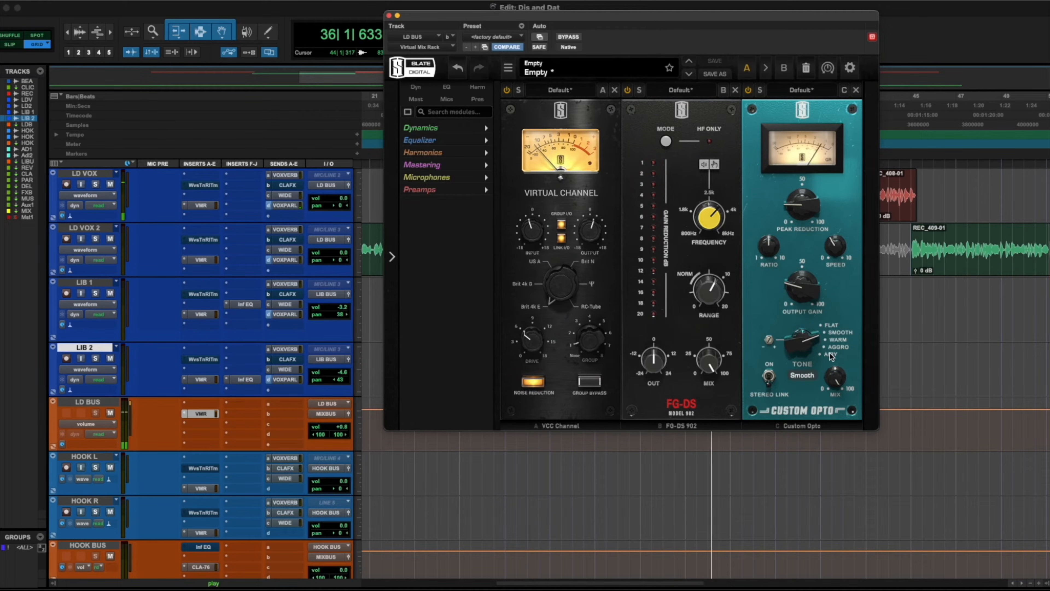
{"action": "left_click", "coordinate": [838, 348]}
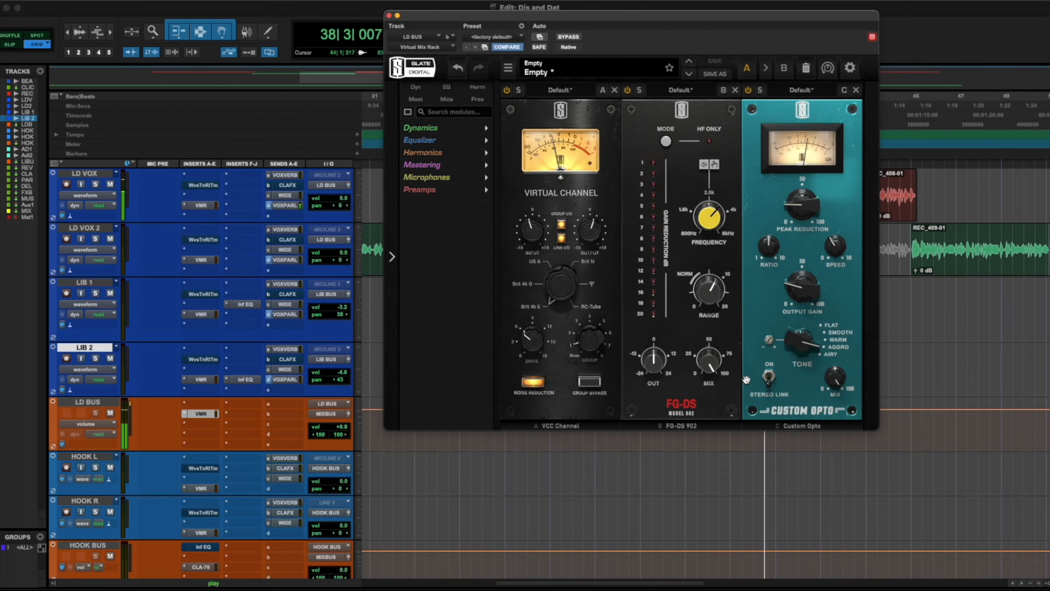
{"action": "left_click", "coordinate": [838, 332]}
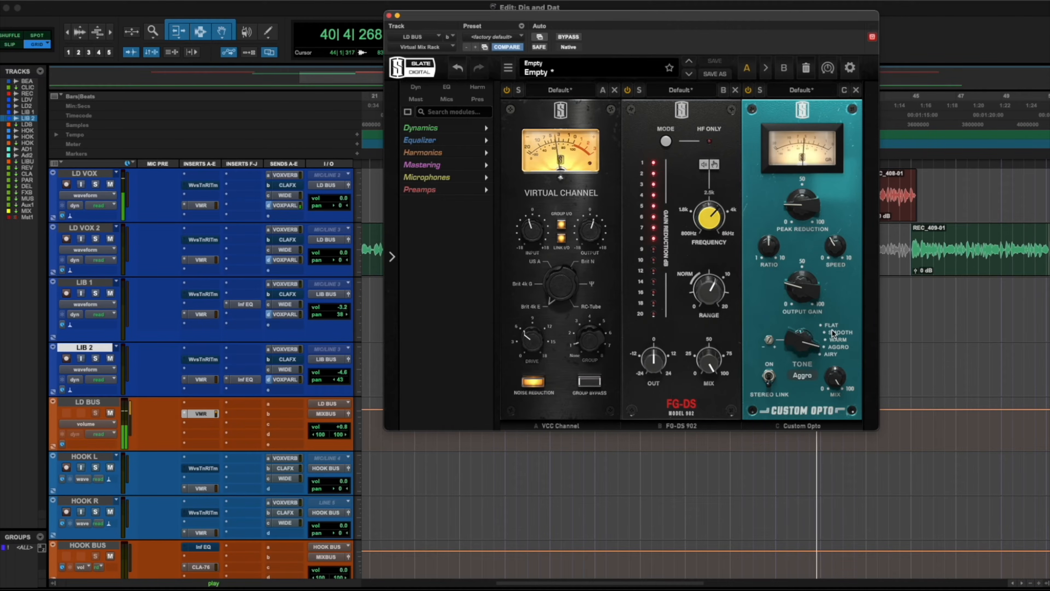
{"action": "left_click", "coordinate": [836, 348]}
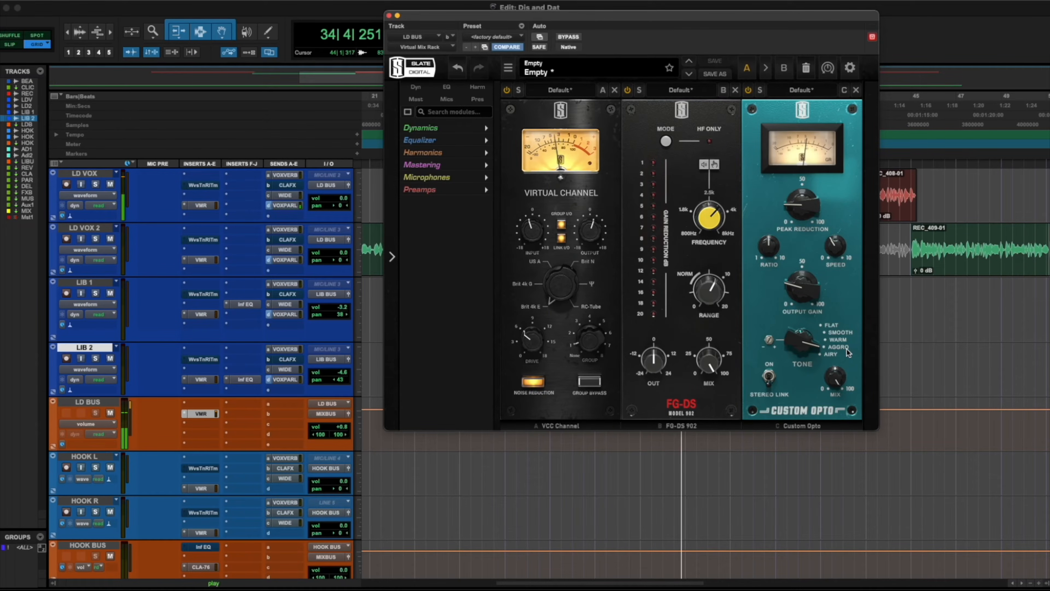
{"action": "key", "text": "space"}
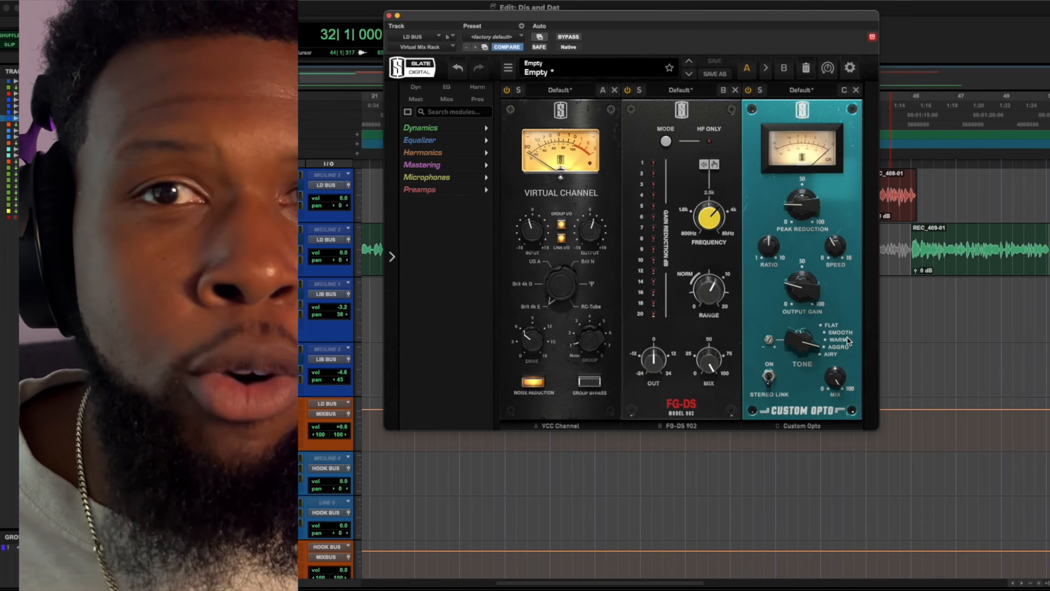
{"action": "left_click", "coordinate": [846, 334]}
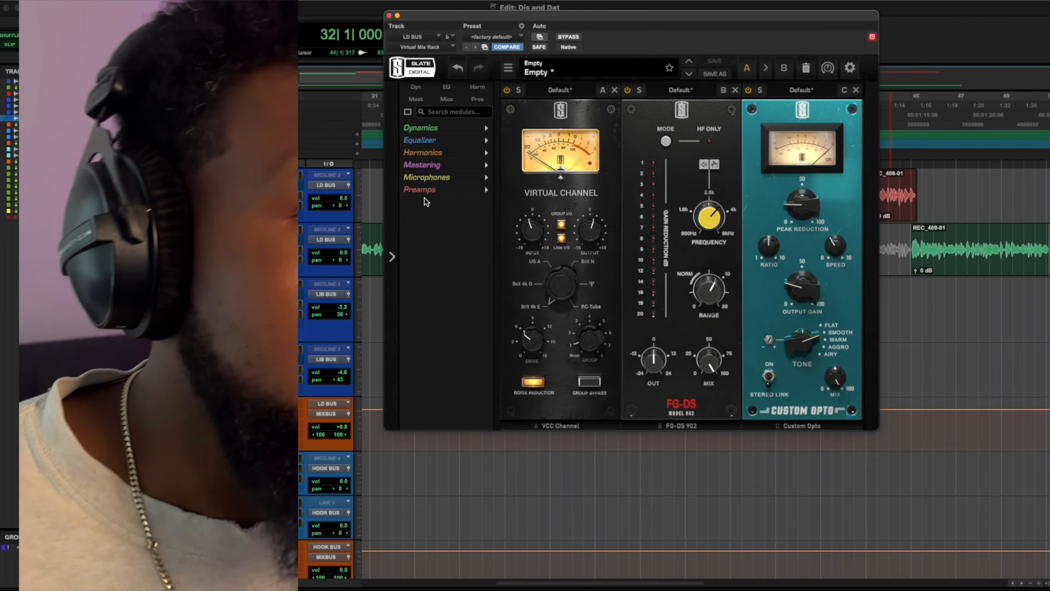
Step: Load the FG-S equalizer into the rack's fourth slot and set its filter to about 51 Hz
{"action": "left_click", "coordinate": [441, 141]}
{"action": "left_click", "coordinate": [426, 228]}
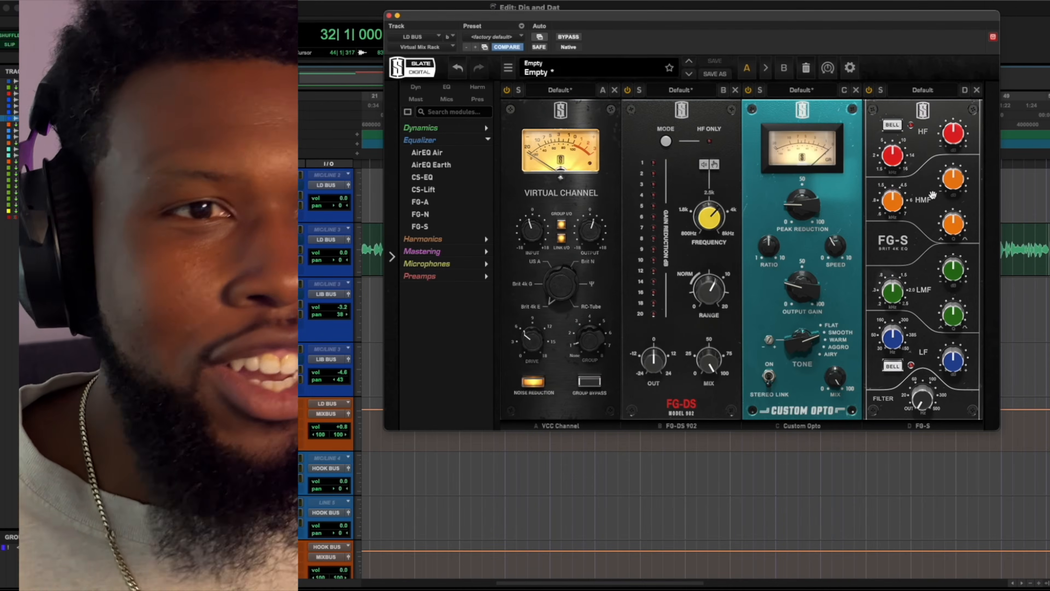
{"action": "left_click_drag", "start_coordinate": [703, 15], "coordinate": [612, 18]}
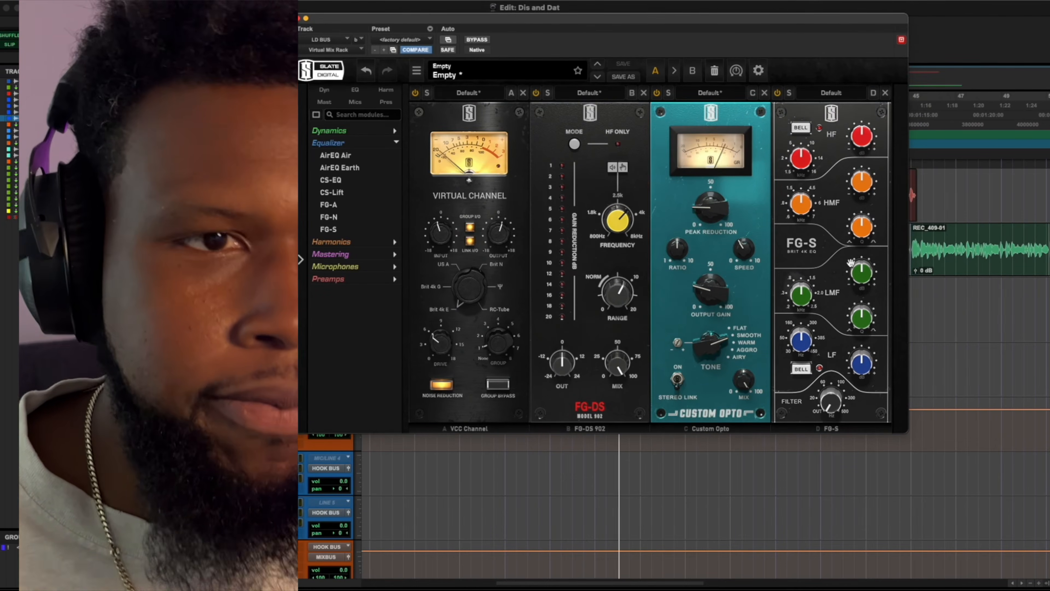
{"action": "left_click_drag", "start_coordinate": [829, 400], "coordinate": [829, 345]}
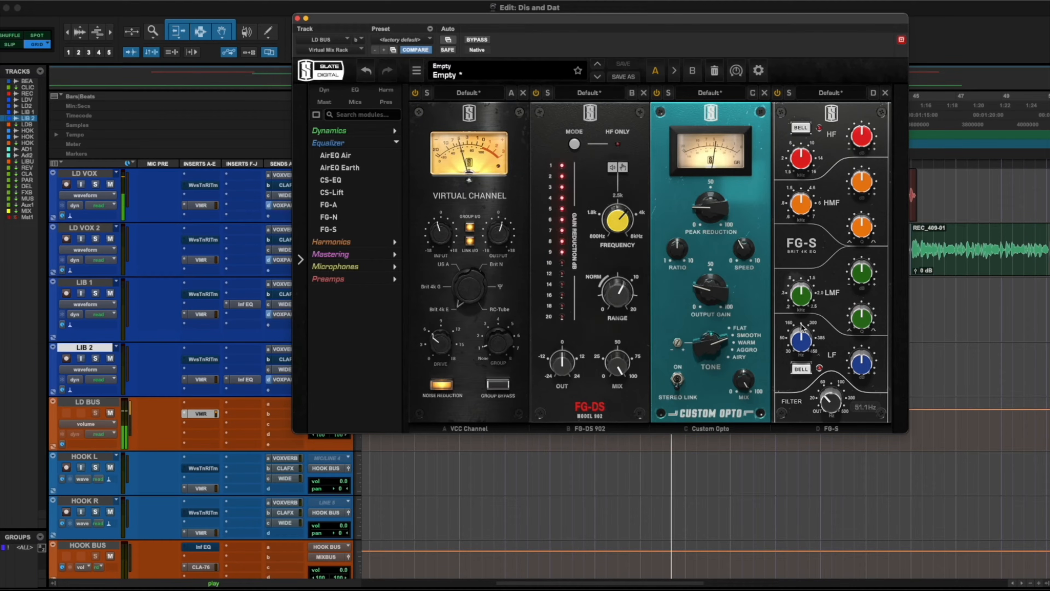
Step: Sweep the FG-S's HMF band to a lower frequency with a slight cut, and boost the HF gain slightly
{"action": "left_click_drag", "start_coordinate": [862, 193], "coordinate": [863, 93]}
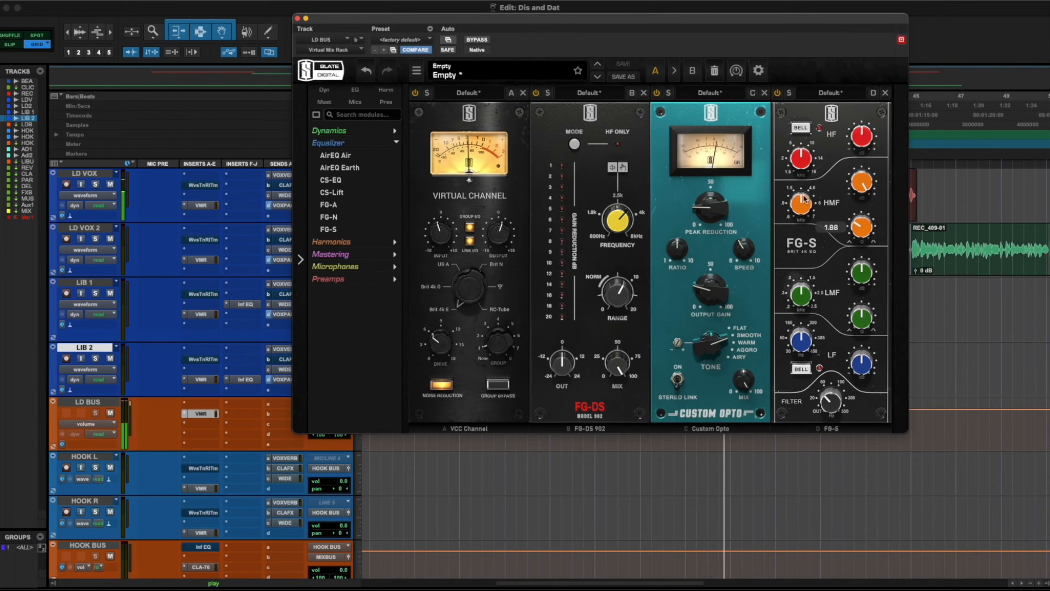
{"action": "left_click_drag", "start_coordinate": [802, 209], "coordinate": [796, 223]}
{"action": "left_click_drag", "start_coordinate": [862, 183], "coordinate": [854, 204]}
{"action": "left_click", "coordinate": [858, 138]}
{"action": "left_click_drag", "start_coordinate": [859, 135], "coordinate": [859, 130]}
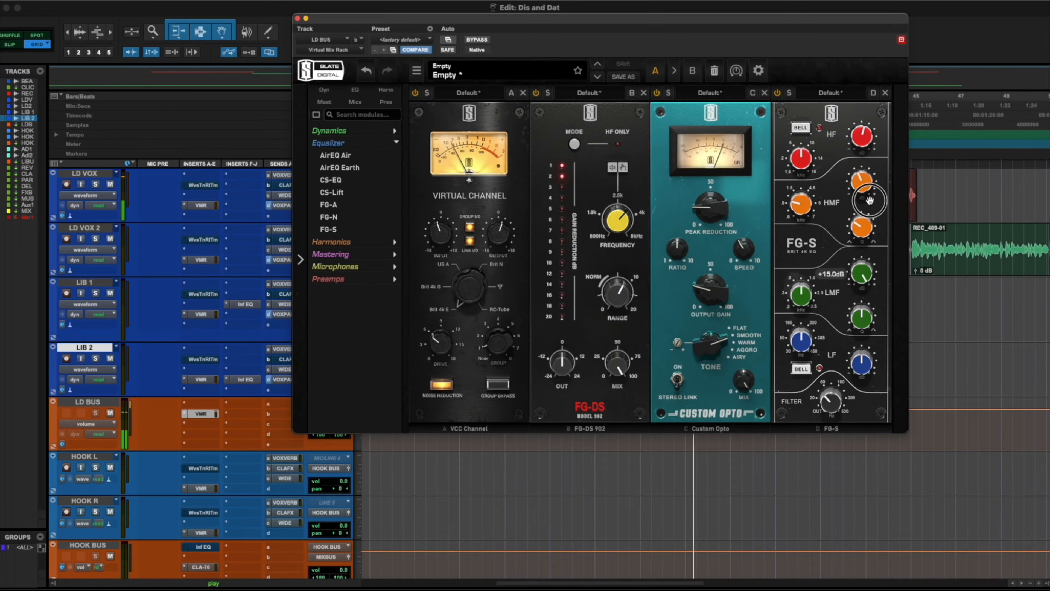
Step: Cut the FG-S's LMF band slightly at about 408 Hz and give the LF band a slight bell boost
{"action": "left_click_drag", "start_coordinate": [801, 294], "coordinate": [797, 316]}
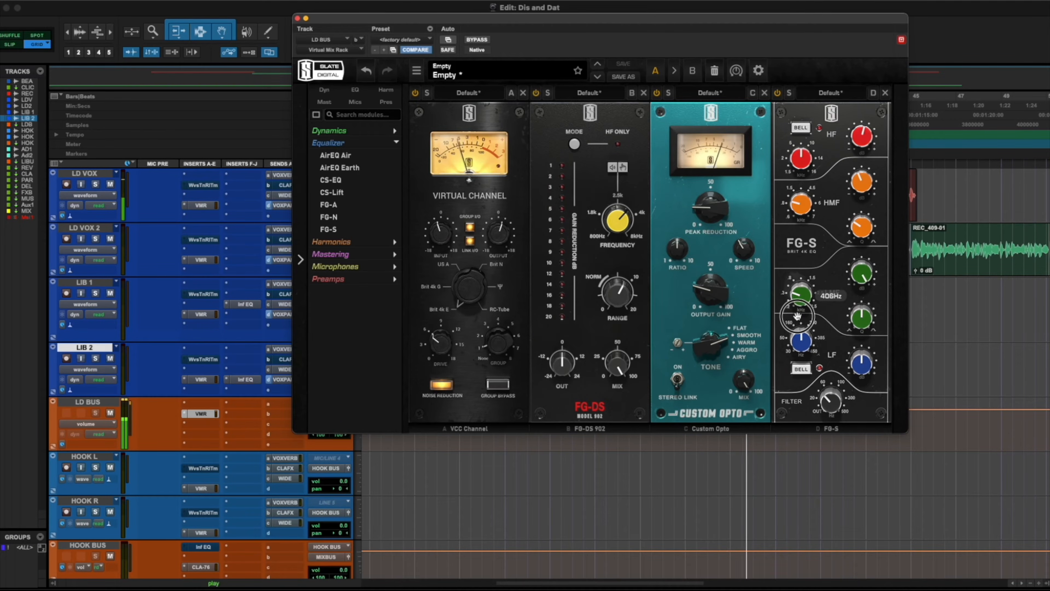
{"action": "left_click_drag", "start_coordinate": [863, 318], "coordinate": [862, 323]}
{"action": "left_click_drag", "start_coordinate": [860, 280], "coordinate": [856, 302]}
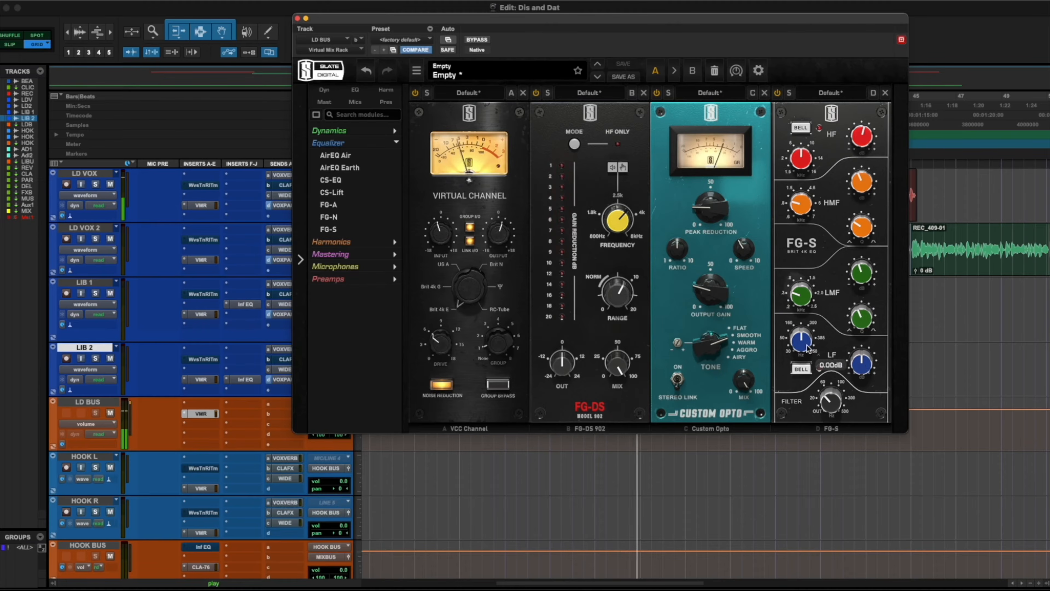
{"action": "left_click_drag", "start_coordinate": [862, 366], "coordinate": [862, 362]}
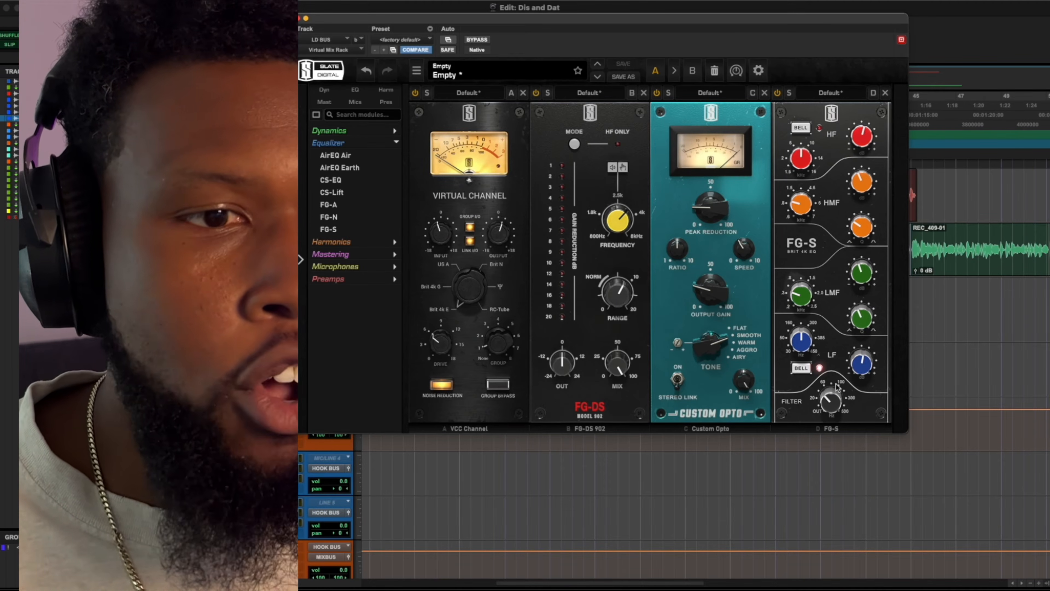
Step: Load the FG-116 Vintage compressor into the rack's fifth slot, after the FG-S
{"action": "left_click", "coordinate": [392, 130]}
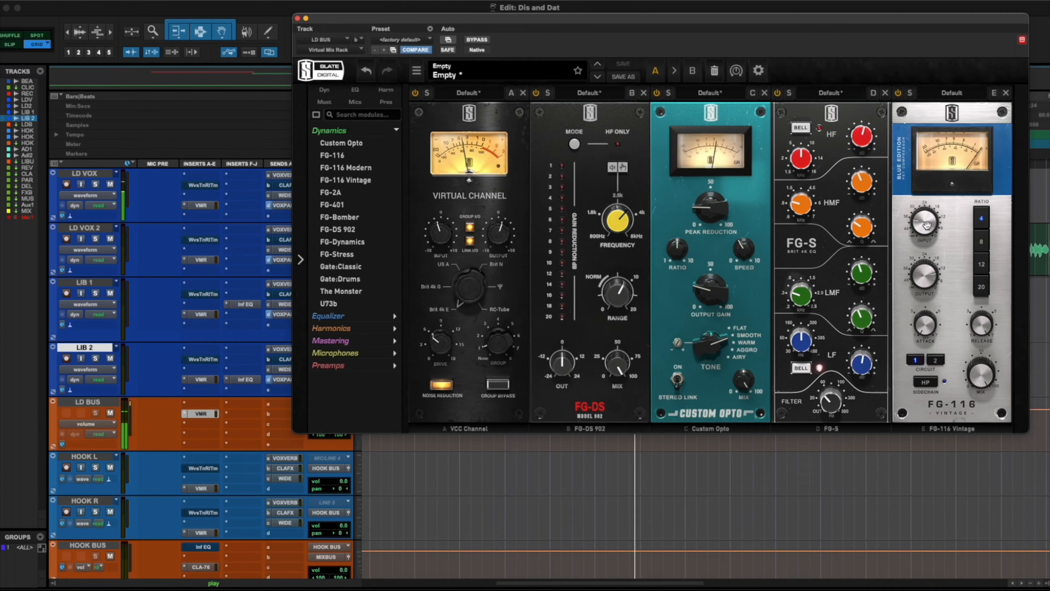
Step: Adjust the FG-116 Vintage's input, output and attack knobs, and try circuit 2
{"action": "left_click_drag", "start_coordinate": [927, 225], "coordinate": [934, 193]}
{"action": "mouse_move", "coordinate": [925, 273]}
{"action": "left_mouse_down"}
{"action": "mouse_move", "coordinate": [924, 258]}
{"action": "mouse_move", "coordinate": [924, 273]}
{"action": "left_mouse_up"}
{"action": "left_click_drag", "start_coordinate": [924, 331], "coordinate": [925, 324]}
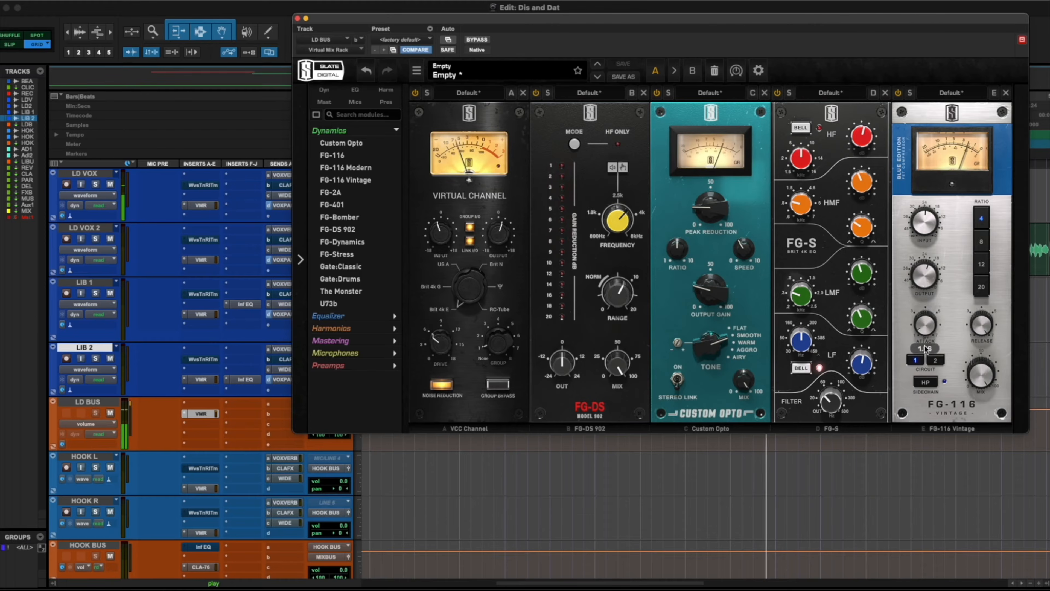
{"action": "left_click", "coordinate": [935, 361]}
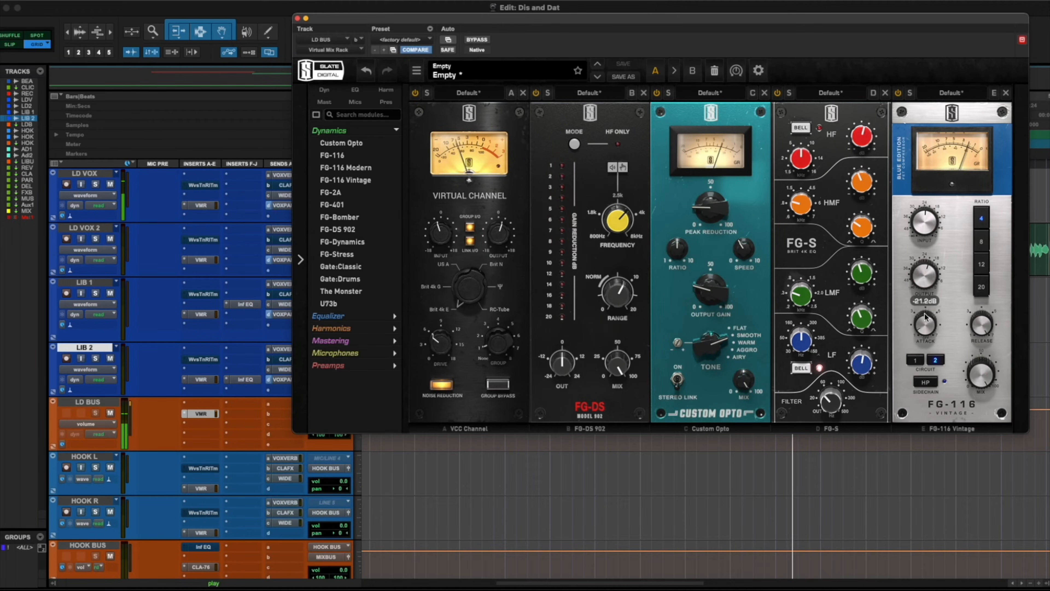
{"action": "left_click_drag", "start_coordinate": [922, 322], "coordinate": [922, 323]}
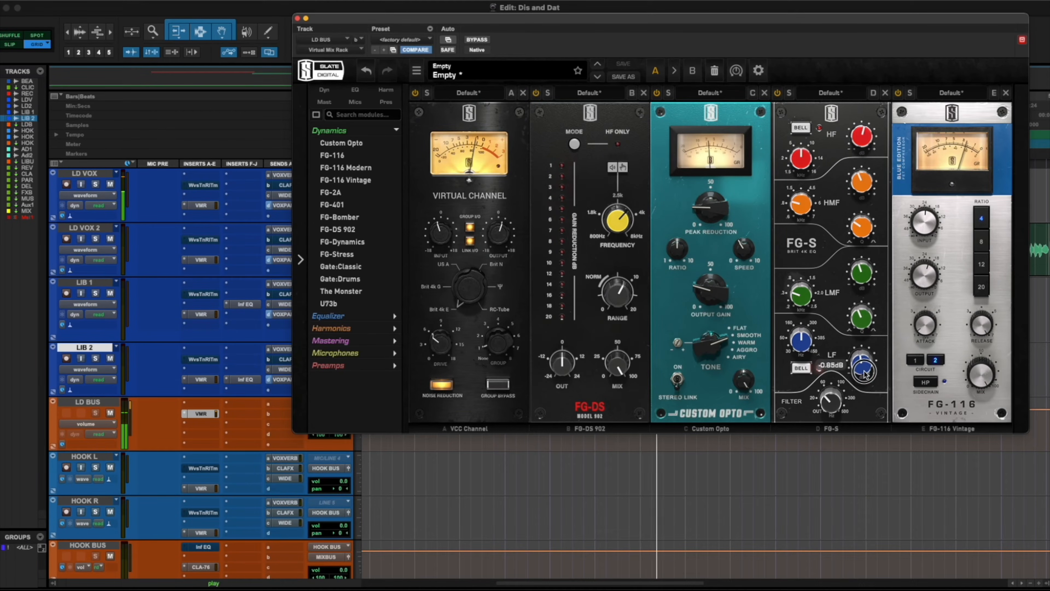
Step: Fine-tune the FG-S's LF gain with its filter at about 71.5 Hz, and rebalance the FG-116 Vintage on circuit 1 with output about -20.2 dB
{"action": "left_click_drag", "start_coordinate": [864, 367], "coordinate": [866, 366]}
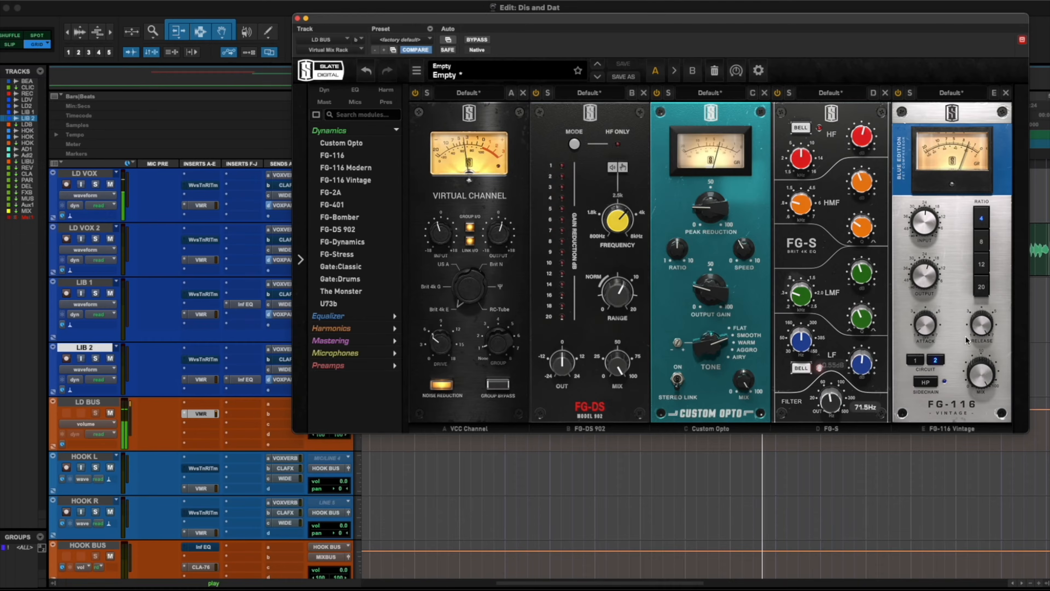
{"action": "left_click", "coordinate": [915, 360]}
{"action": "left_click_drag", "start_coordinate": [977, 382], "coordinate": [968, 336]}
{"action": "mouse_move", "coordinate": [936, 281]}
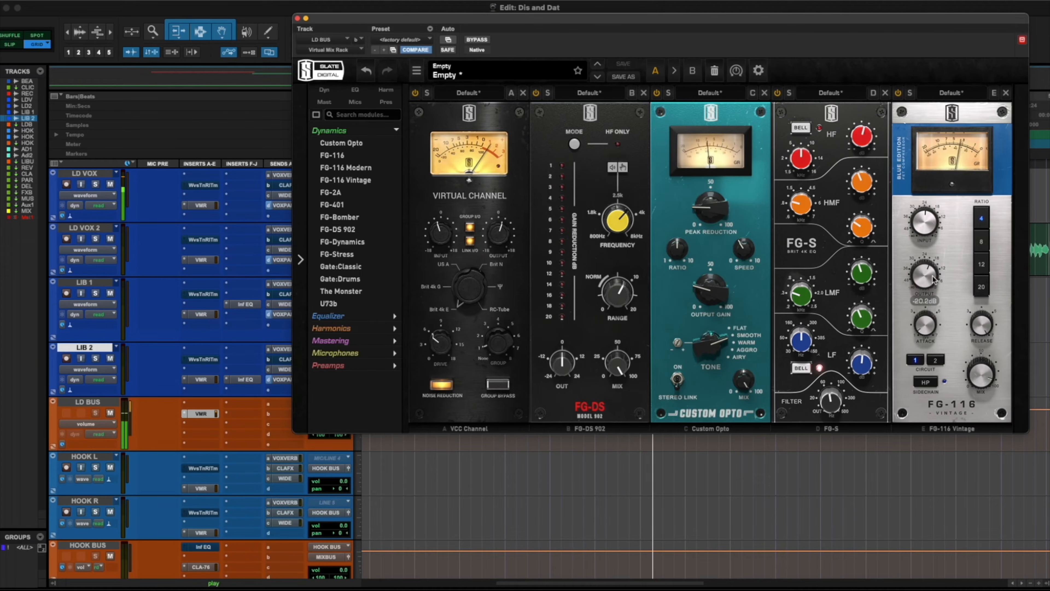
{"action": "left_click_drag", "start_coordinate": [926, 224], "coordinate": [925, 275]}
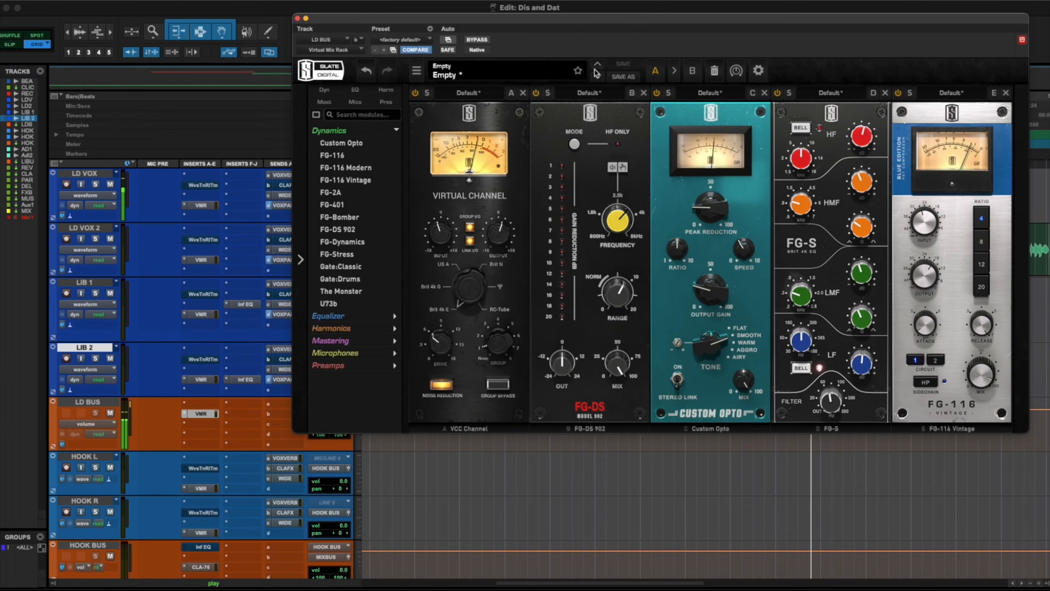
Step: Compare the LD BUS vocal with the Virtual Mix Rack bypassed and active, and close its window
{"action": "left_click", "coordinate": [482, 40]}
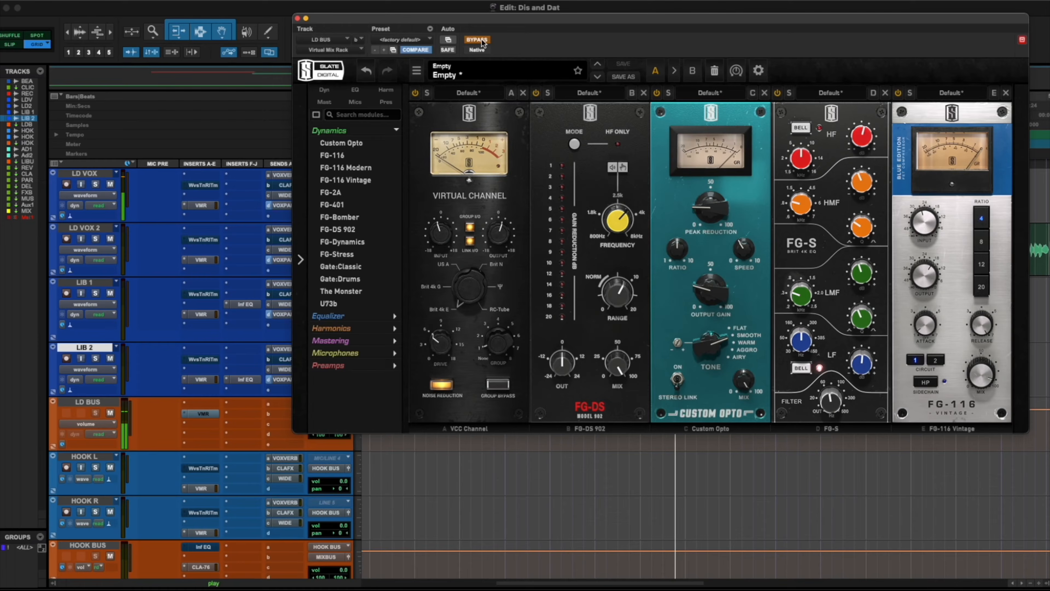
{"action": "left_click", "coordinate": [482, 40]}
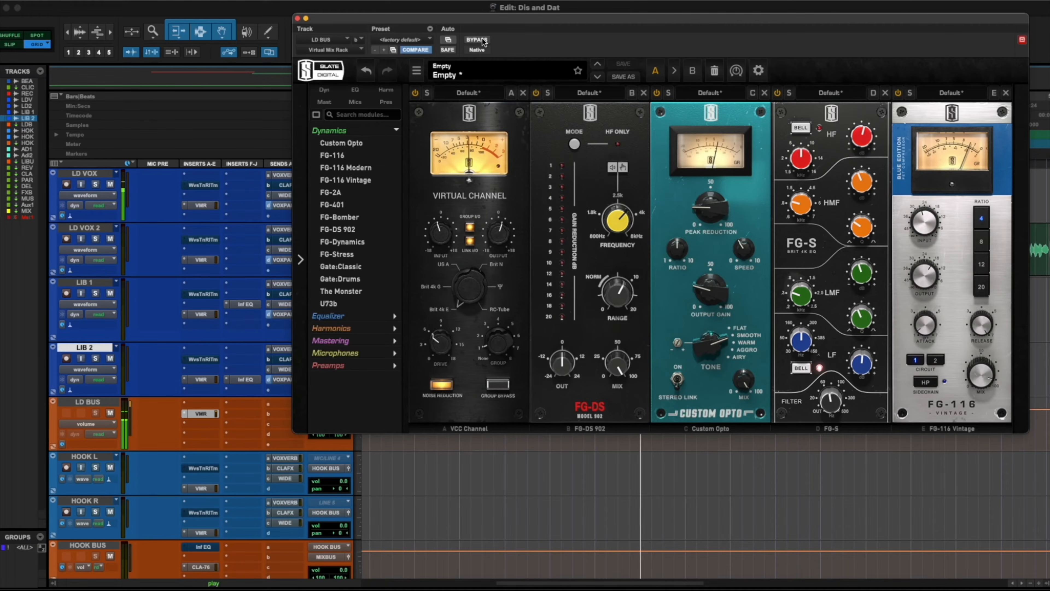
{"action": "left_click", "coordinate": [483, 40]}
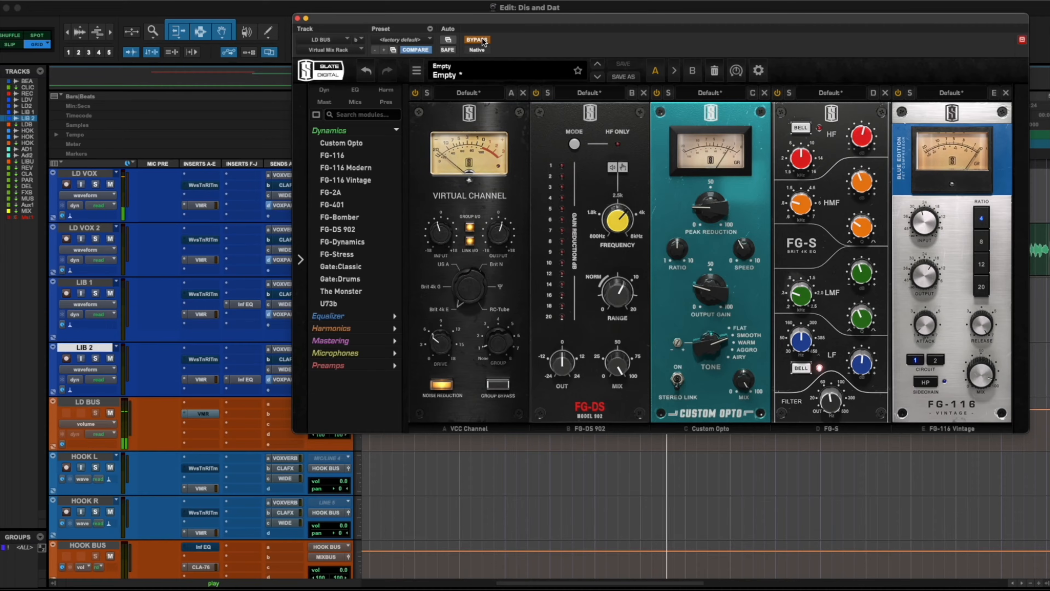
{"action": "left_click", "coordinate": [482, 39]}
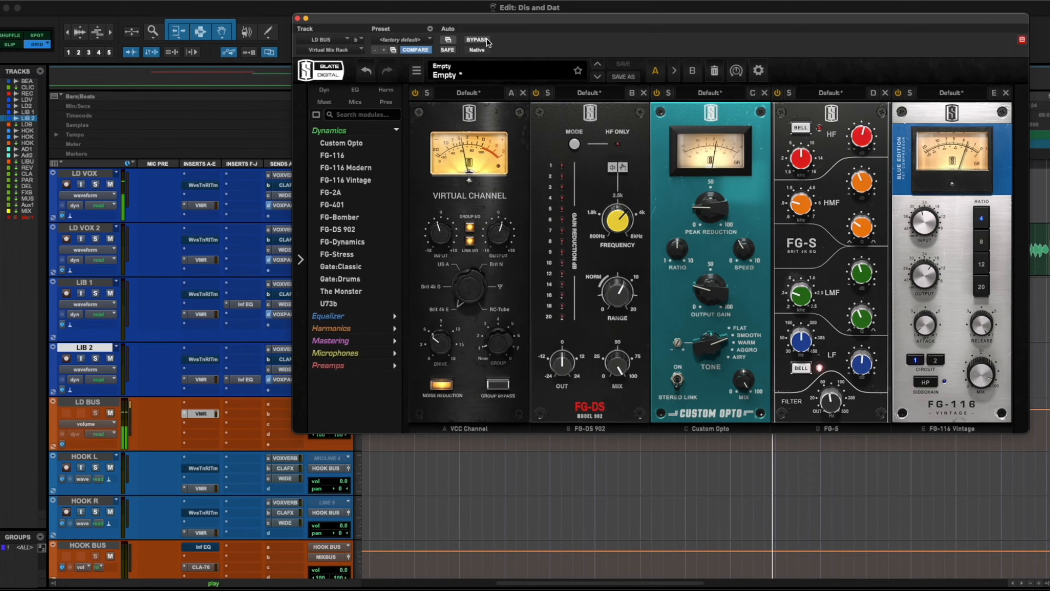
{"action": "left_click", "coordinate": [297, 19]}
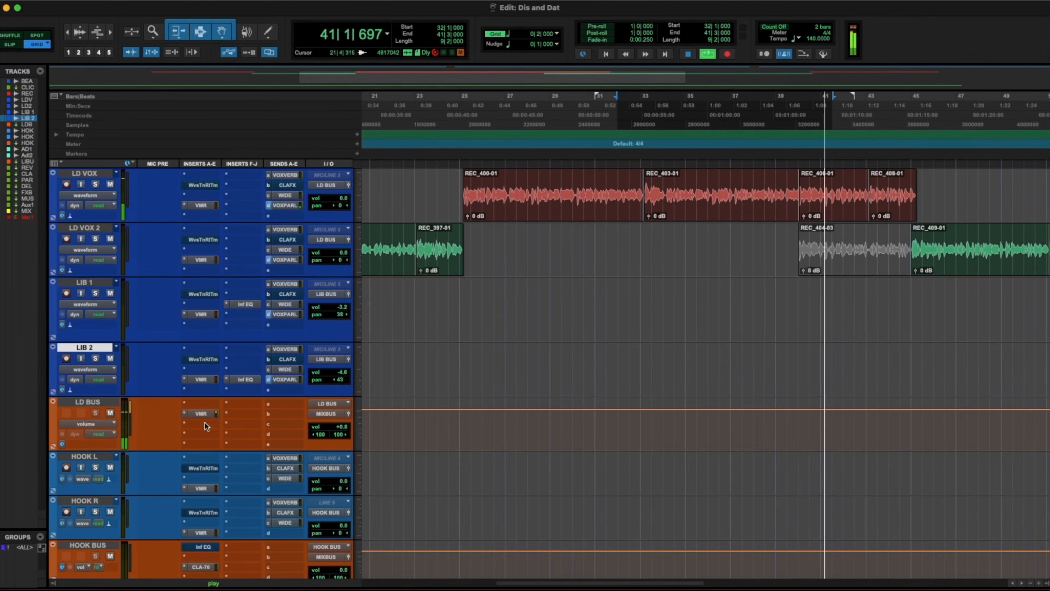
Step: Insert the Black Box Analog Design HG-2 in an F-J insert slot of the LD BUS
{"action": "left_click", "coordinate": [243, 415]}
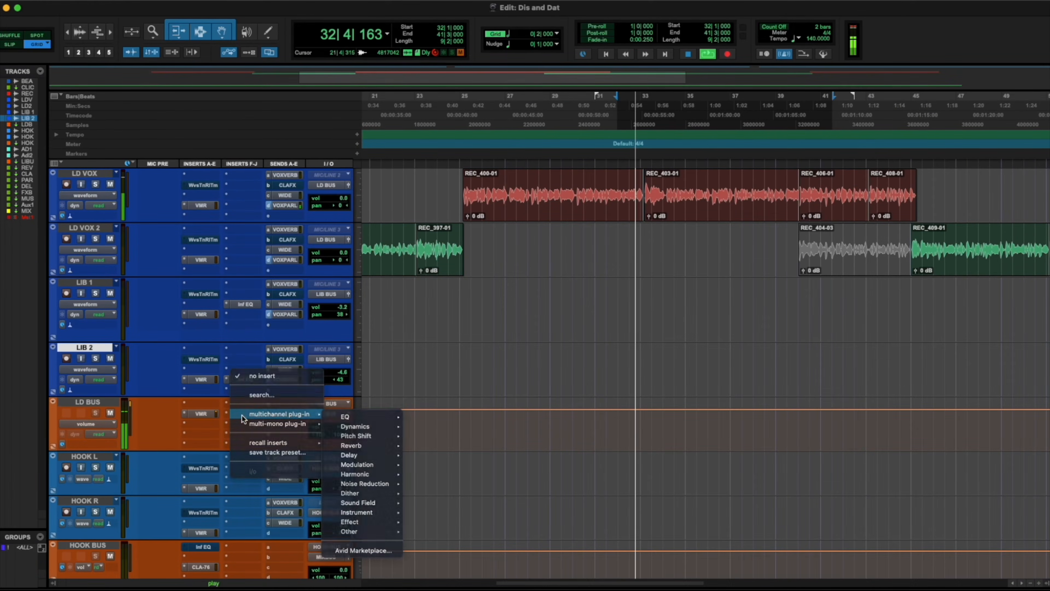
{"action": "type", "text": "black"}
{"action": "left_click", "coordinate": [364, 400]}
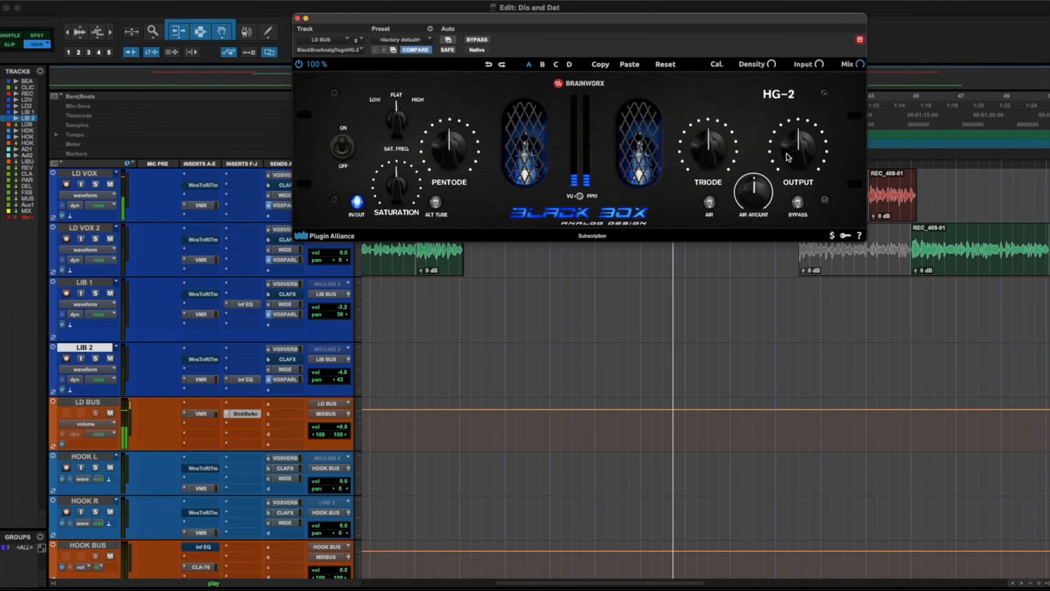
Step: Try a slightly lower HG-2 output level while comparing the effect switched in and out
{"action": "left_click_drag", "start_coordinate": [793, 156], "coordinate": [792, 159]}
{"action": "left_click", "coordinate": [357, 202]}
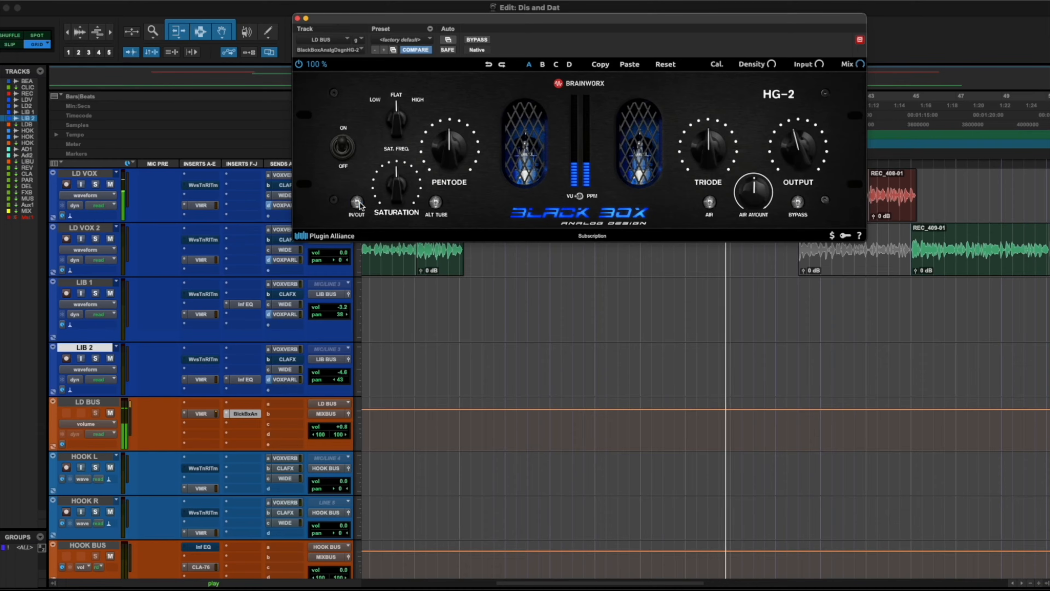
{"action": "left_click", "coordinate": [358, 202]}
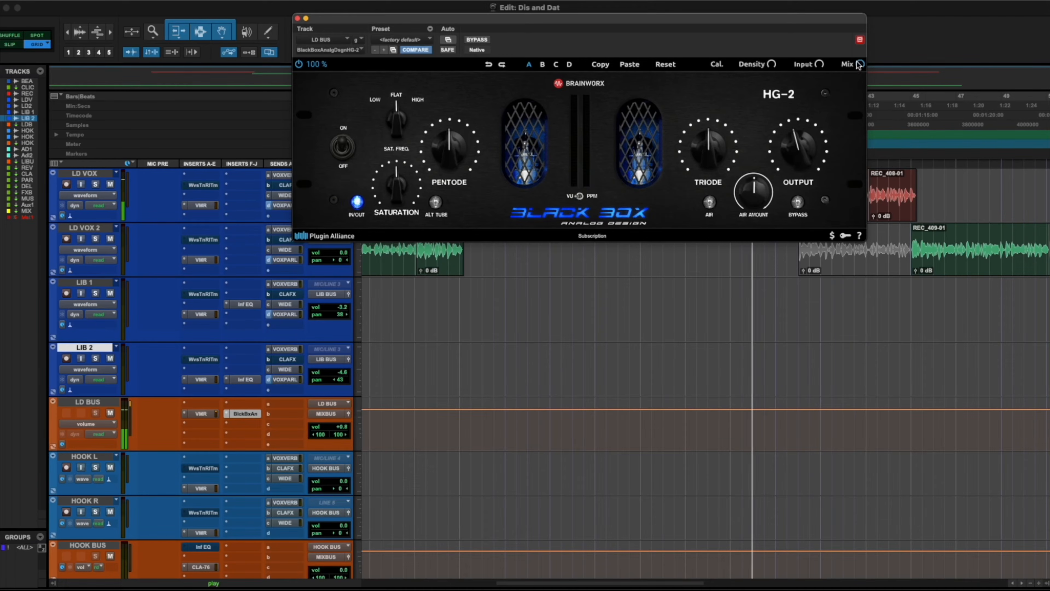
{"action": "left_click_drag", "start_coordinate": [856, 76], "coordinate": [855, 106]}
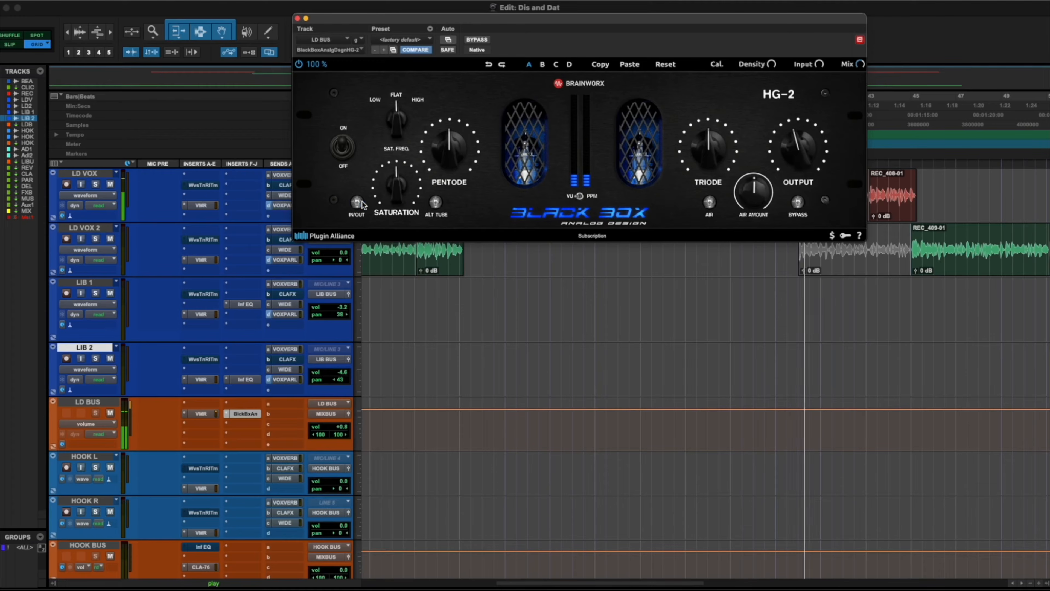
Step: Reset the HG-2's output level, compare it in and out again, and set its saturation to 58%
{"action": "left_click", "coordinate": [801, 141]}
{"action": "left_click", "coordinate": [356, 202]}
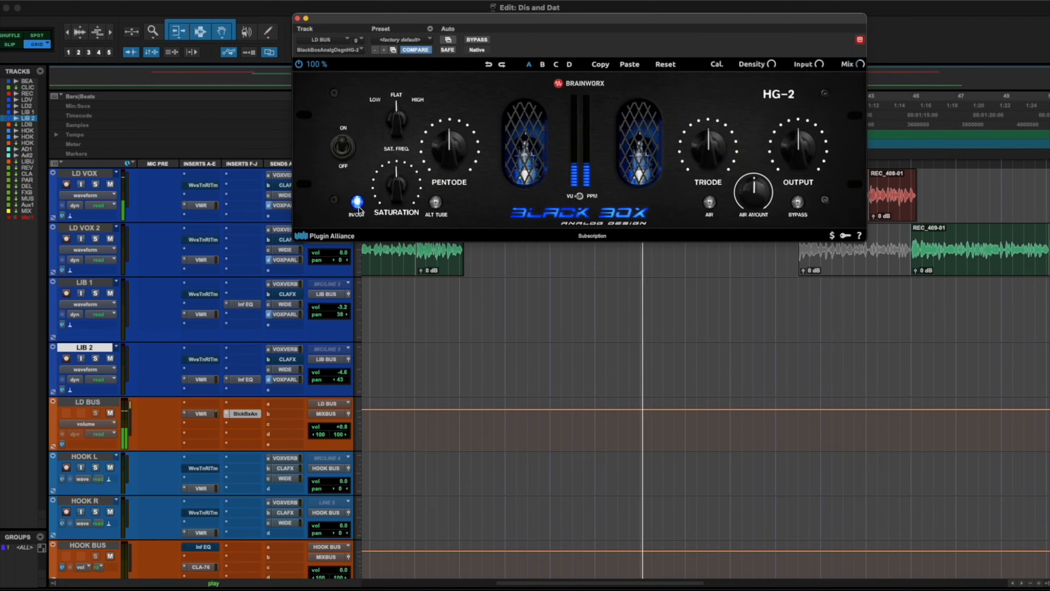
{"action": "left_click", "coordinate": [357, 202]}
{"action": "left_click_drag", "start_coordinate": [396, 203], "coordinate": [397, 201]}
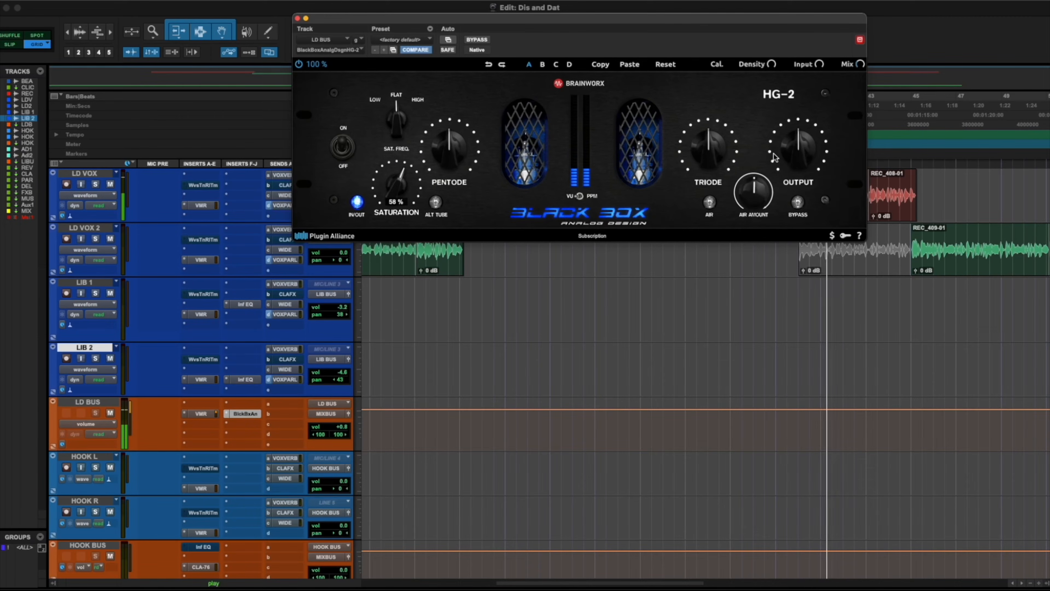
{"action": "left_click", "coordinate": [298, 19]}
Step: Insert the stereo RVox plug-in on the LD BUS directly after the HG-2
{"action": "left_click", "coordinate": [244, 425]}
{"action": "type", "text": "rvo"}
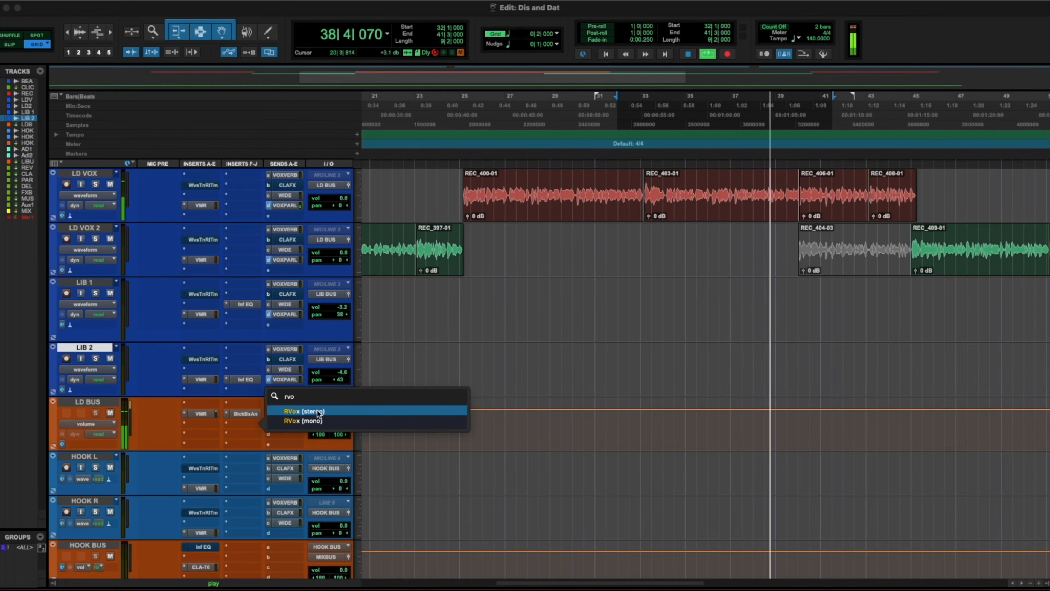
{"action": "left_click", "coordinate": [319, 412]}
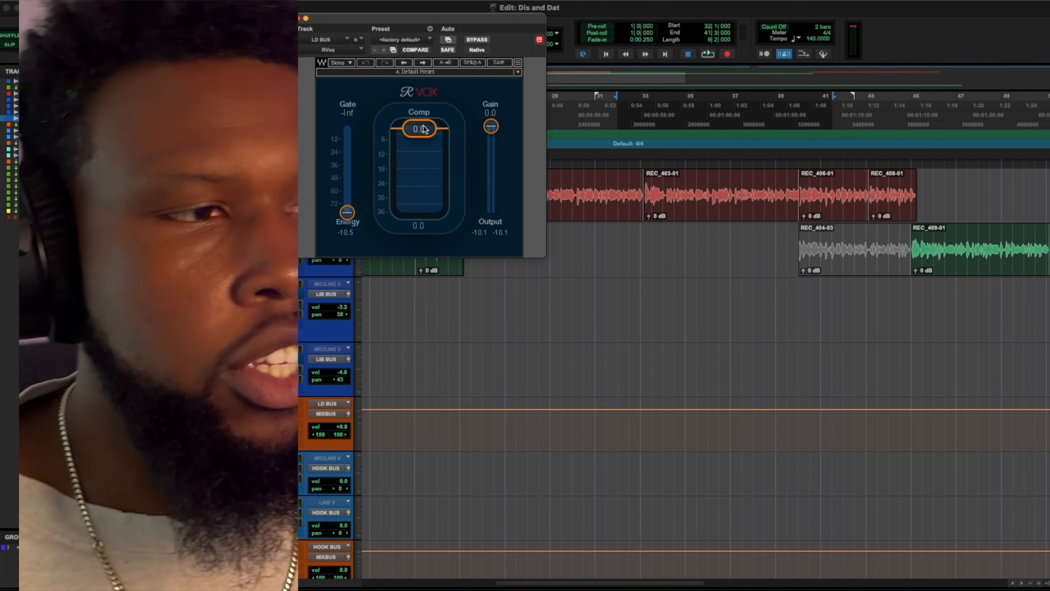
Step: Set RVox's compression to -2.0 and its gain to -2.6 during playback, and close the plug-in
{"action": "key", "text": "space"}
{"action": "left_click_drag", "start_coordinate": [419, 129], "coordinate": [419, 133]}
{"action": "left_click_drag", "start_coordinate": [491, 126], "coordinate": [491, 132]}
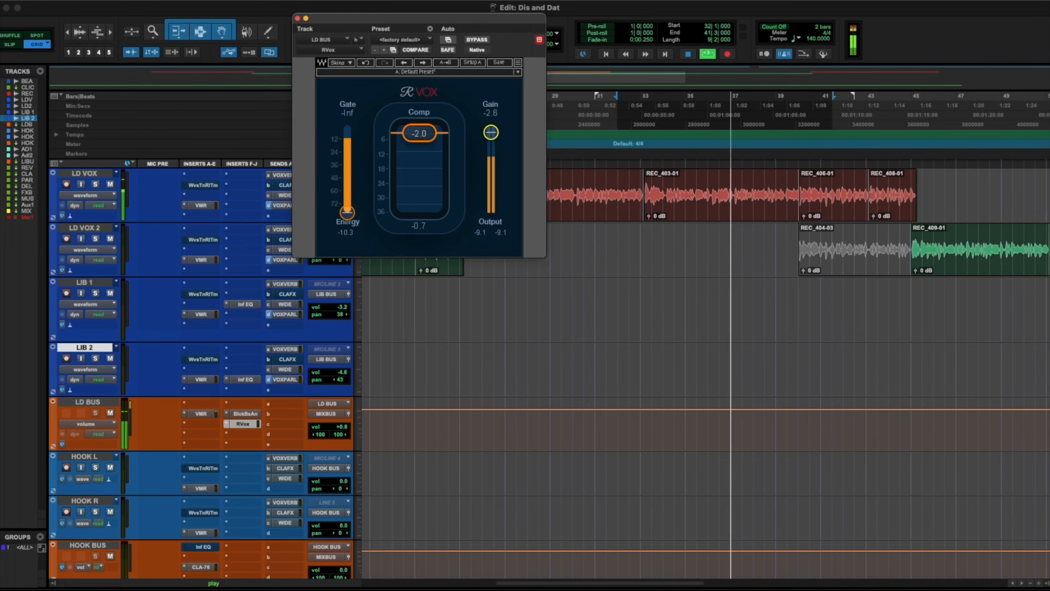
{"action": "left_click", "coordinate": [298, 19]}
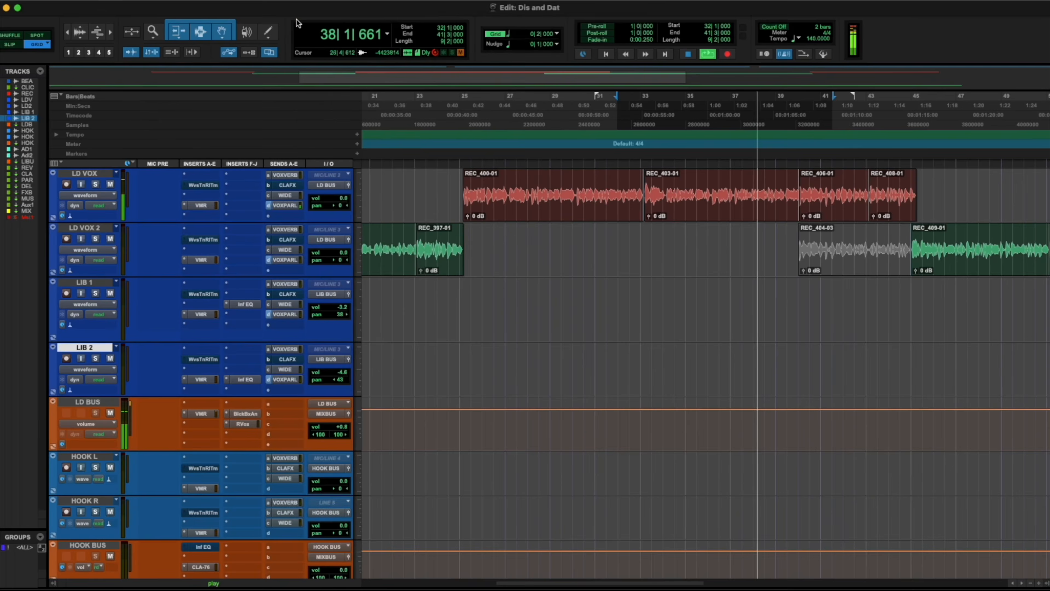
Step: Insert Infinity EQ on the LD BUS after RVox and move its window clear of the timeline clips
{"action": "left_click", "coordinate": [227, 390]}
{"action": "mouse_move", "coordinate": [243, 435]}
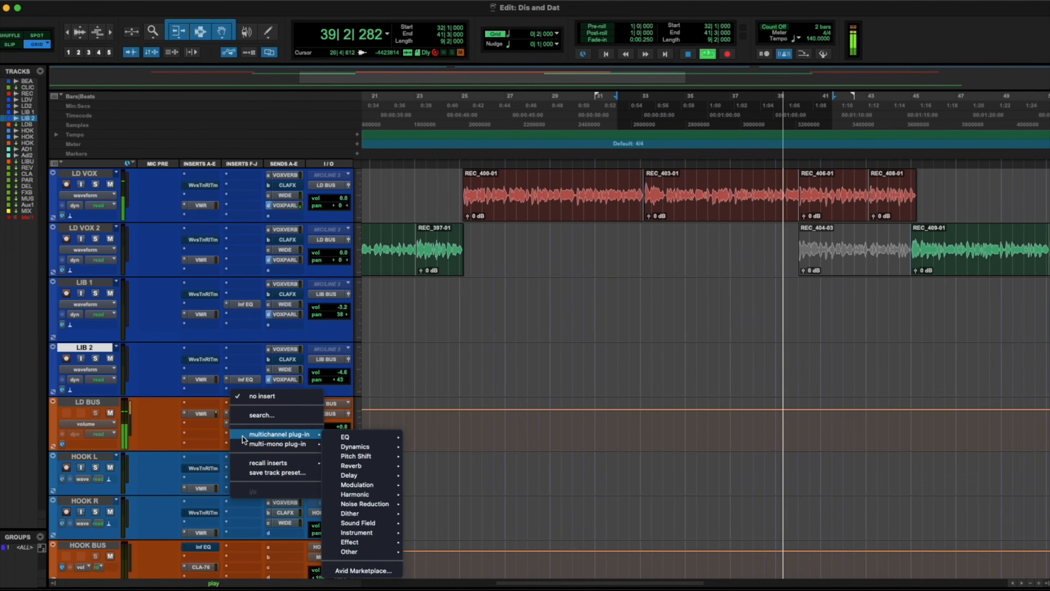
{"action": "type", "text": "inf"}
{"action": "key", "text": "Return"}
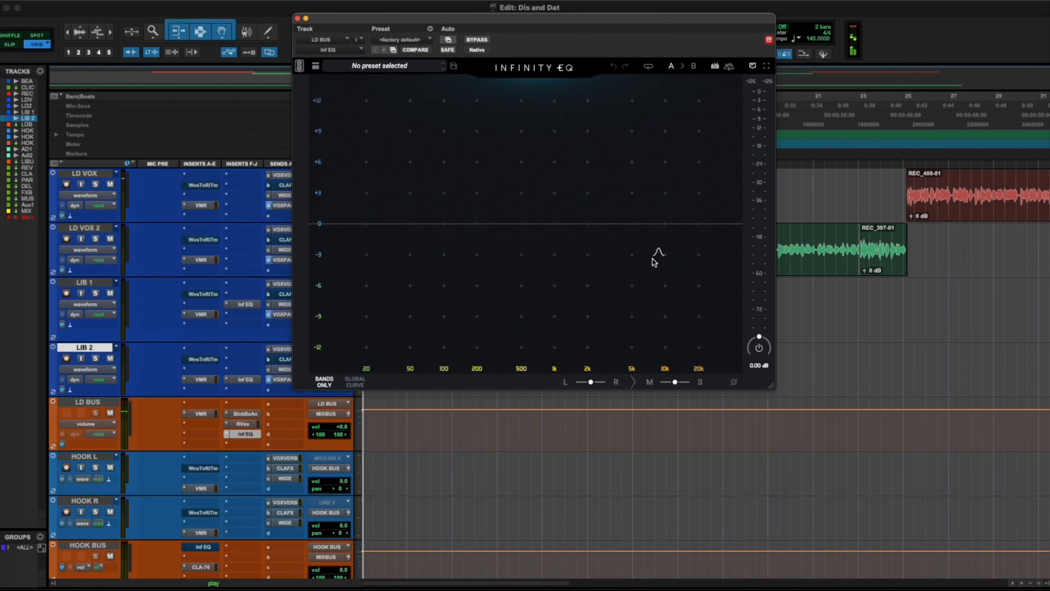
{"action": "left_click_drag", "start_coordinate": [598, 26], "coordinate": [480, 365]}
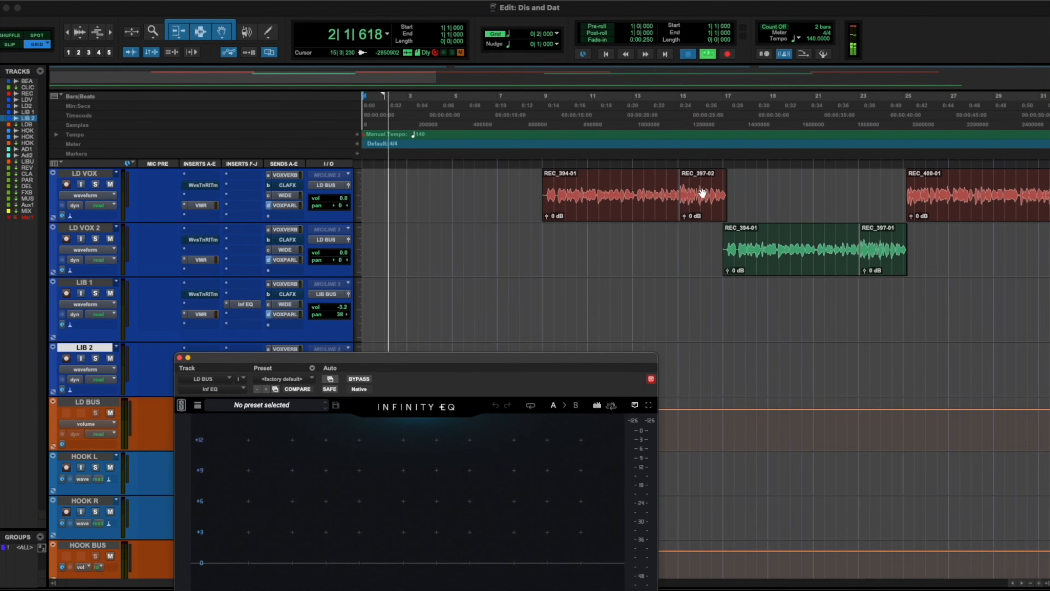
Step: Play the session from bar 32 with the Infinity EQ window fully in view
{"action": "key", "text": "space"}
{"action": "scroll", "coordinate": [706, 266], "scroll_direction": "up", "scroll_amount": 3}
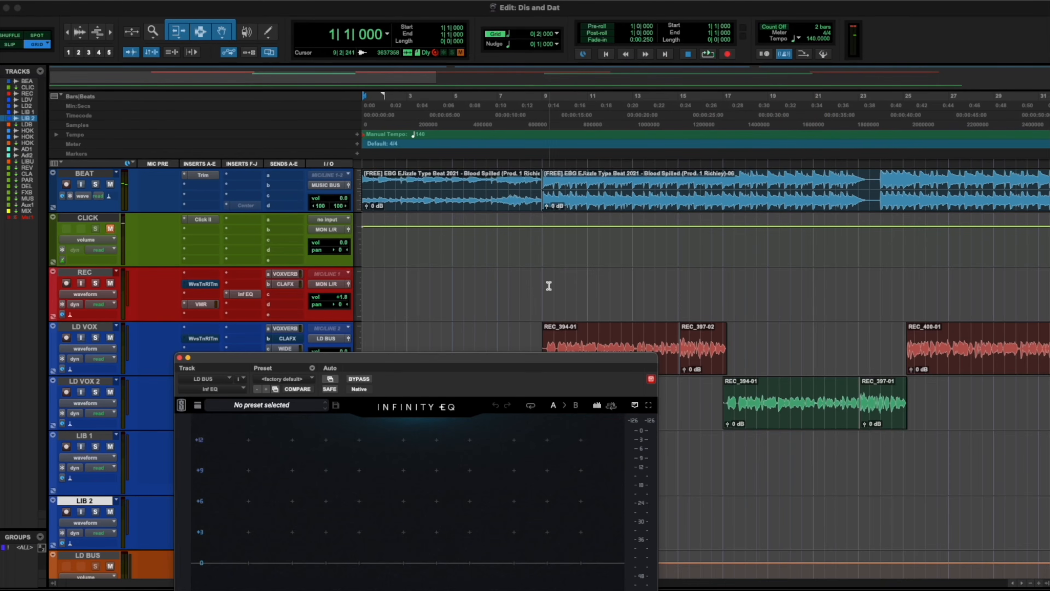
{"action": "scroll", "coordinate": [725, 292], "scroll_direction": "right", "scroll_amount": 10}
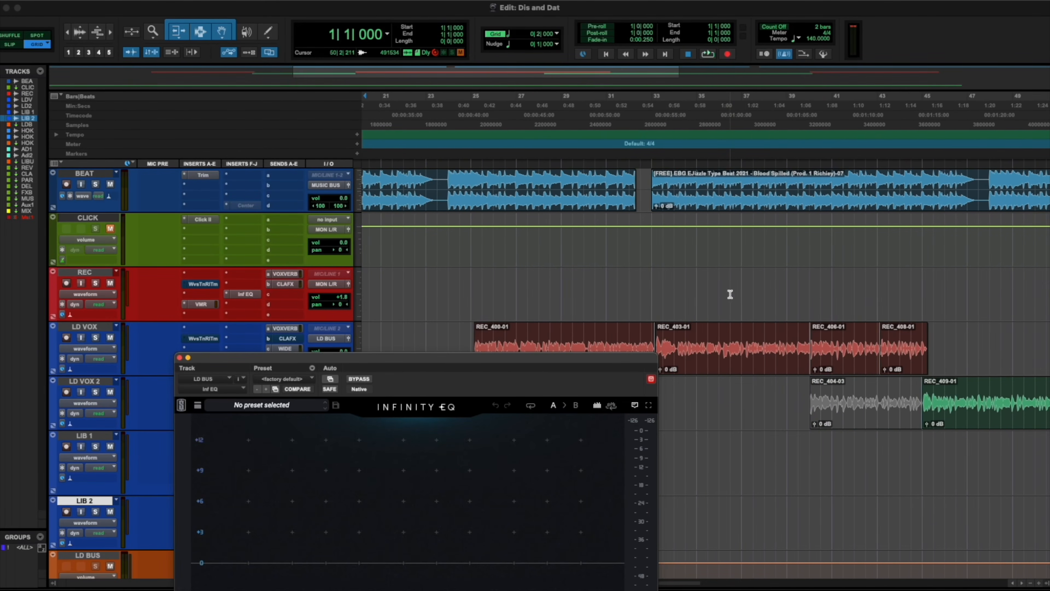
{"action": "scroll", "coordinate": [861, 292], "scroll_direction": "right", "scroll_amount": 5}
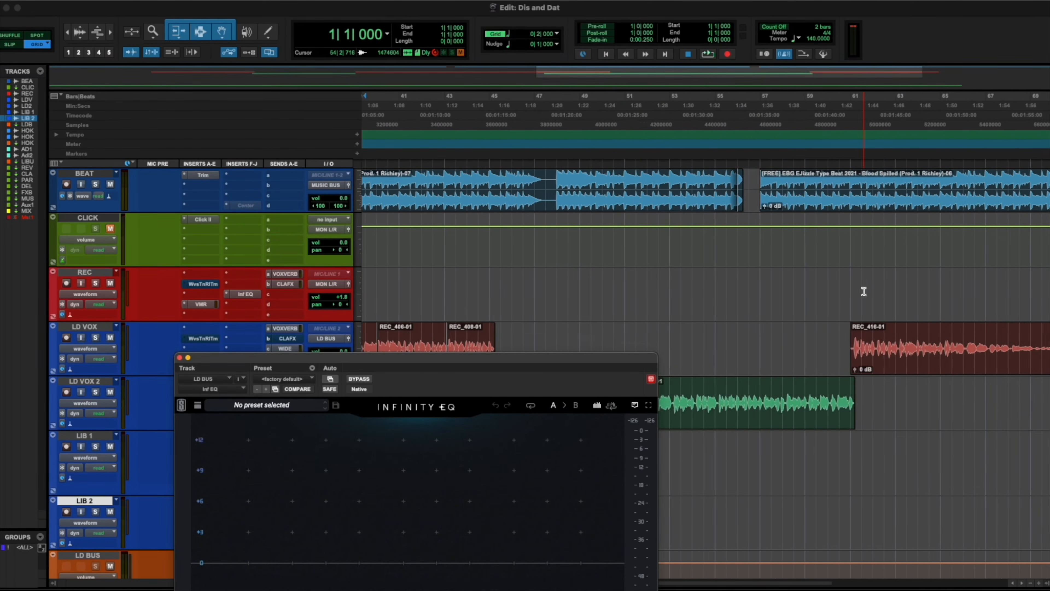
{"action": "scroll", "coordinate": [851, 292], "scroll_direction": "left", "scroll_amount": 8}
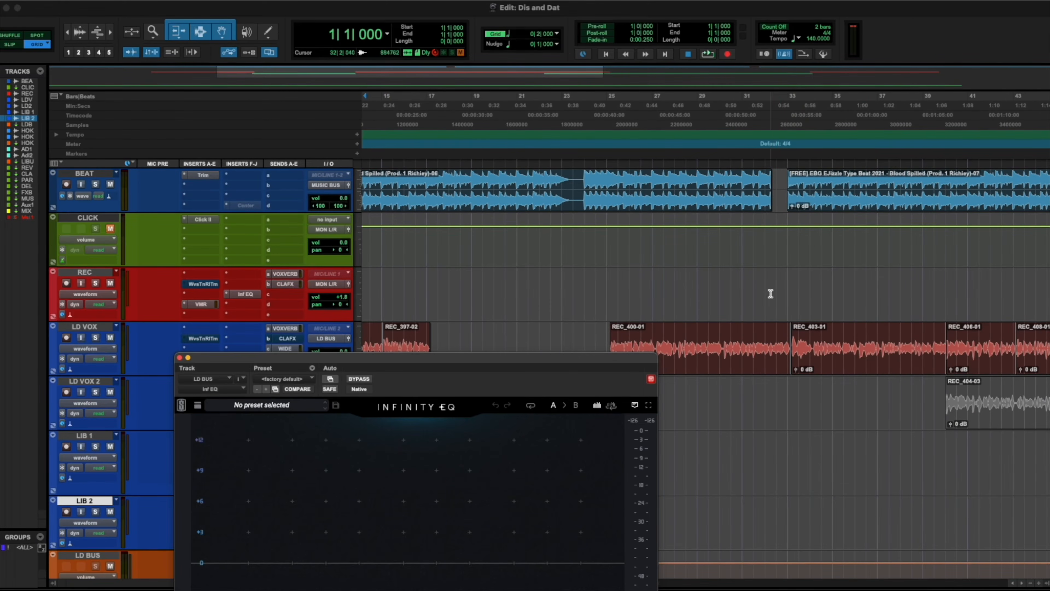
{"action": "left_click", "coordinate": [767, 290]}
{"action": "key", "text": "space"}
{"action": "left_click_drag", "start_coordinate": [514, 357], "coordinate": [700, 146]}
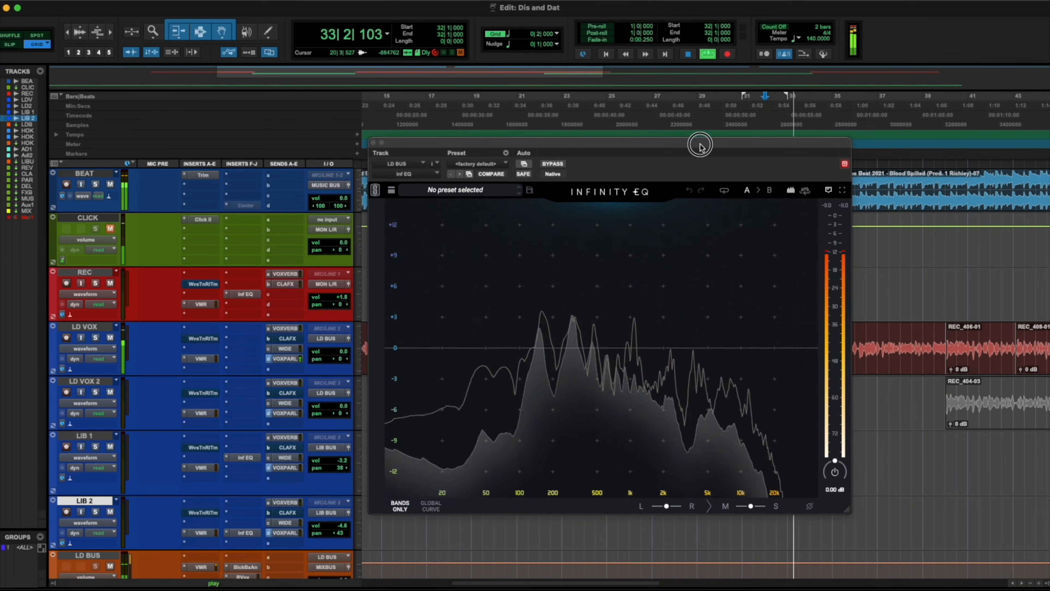
Step: Add an Infinity EQ bell band at 386 Hz, boosted about 9.87 dB to audition that range
{"action": "left_click", "coordinate": [577, 349]}
{"action": "left_click_drag", "start_coordinate": [577, 351], "coordinate": [585, 247]}
{"action": "mouse_move", "coordinate": [586, 248]}
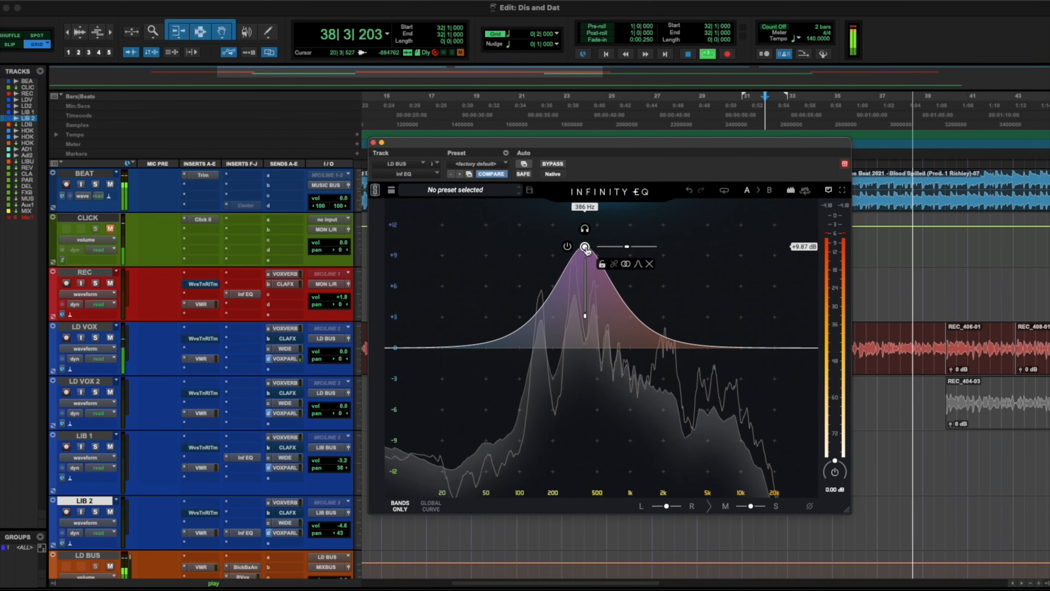
{"action": "key", "text": "space"}
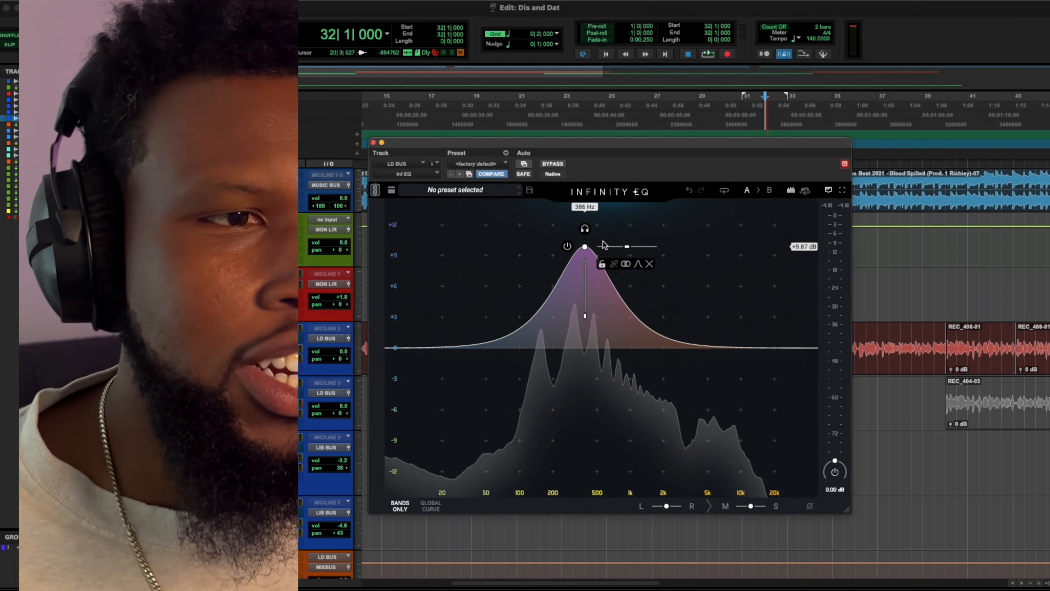
Step: Cut the 386 Hz band to -2.10 dB with the EQ's output at +1.89 dB, close it and return to the LD BUS
{"action": "left_click_drag", "start_coordinate": [617, 248], "coordinate": [617, 351]}
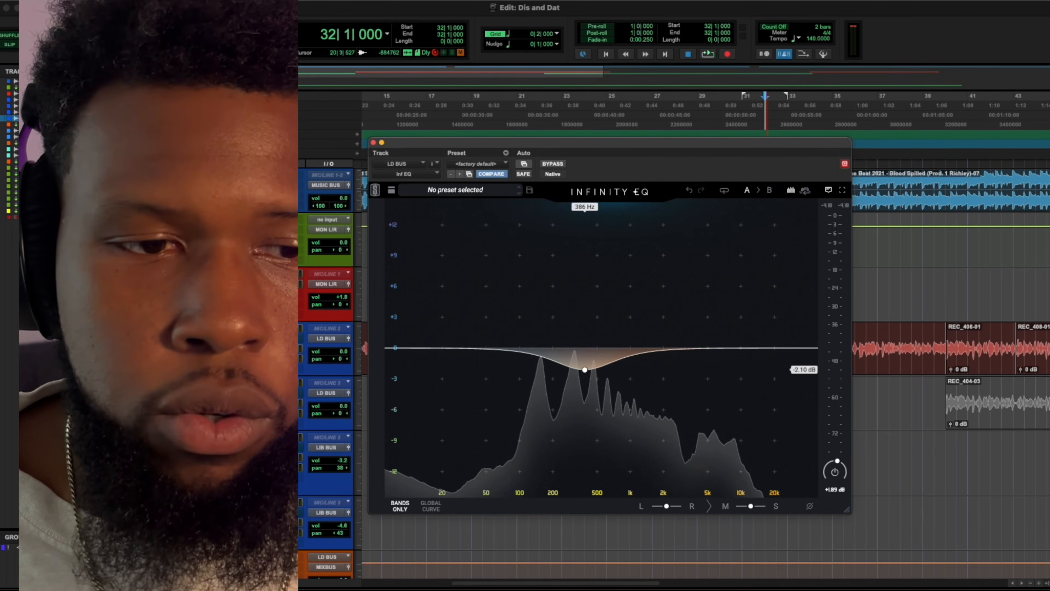
{"action": "key", "text": "space"}
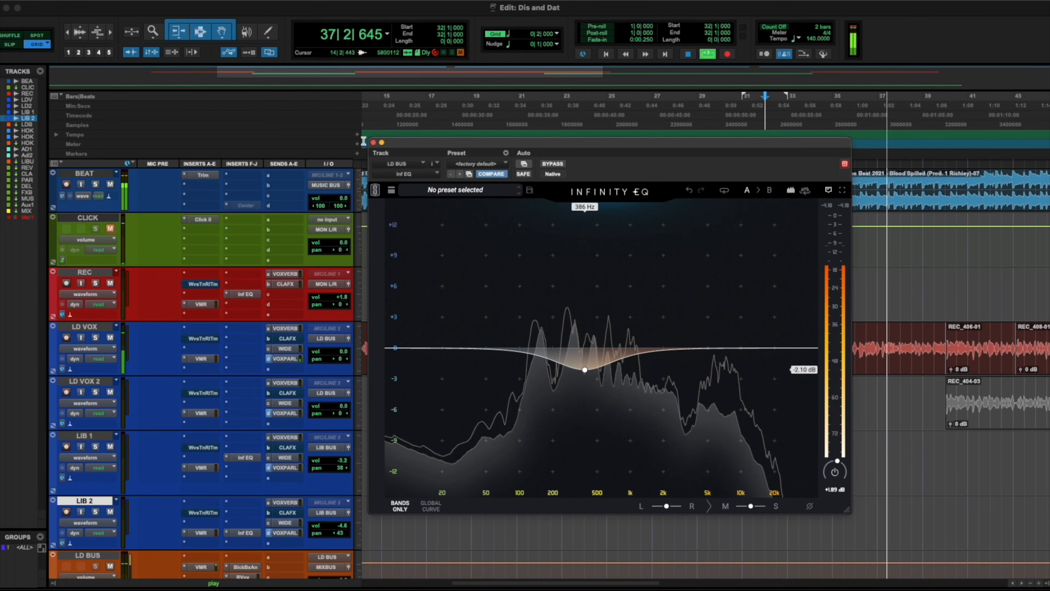
{"action": "left_click", "coordinate": [373, 142]}
{"action": "scroll", "coordinate": [329, 492], "scroll_direction": "down", "scroll_amount": 5}
{"action": "scroll", "coordinate": [331, 490], "scroll_direction": "left", "scroll_amount": 2}
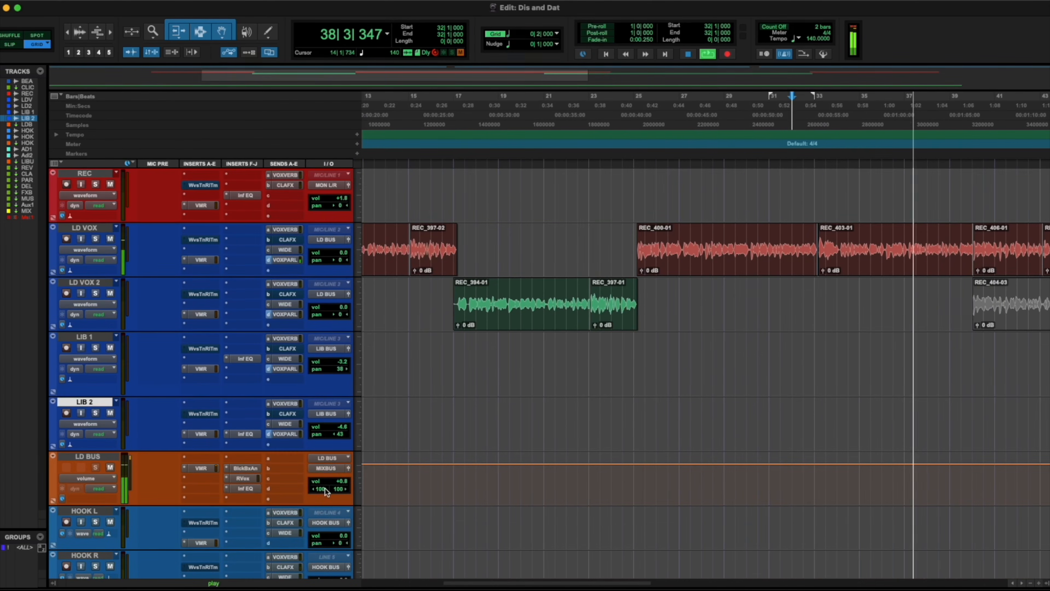
Step: Reset the LD BUS volume to 0.0 dB, stop playback and select the Master 1 track
{"action": "left_click", "coordinate": [347, 482], "text": "alt"}
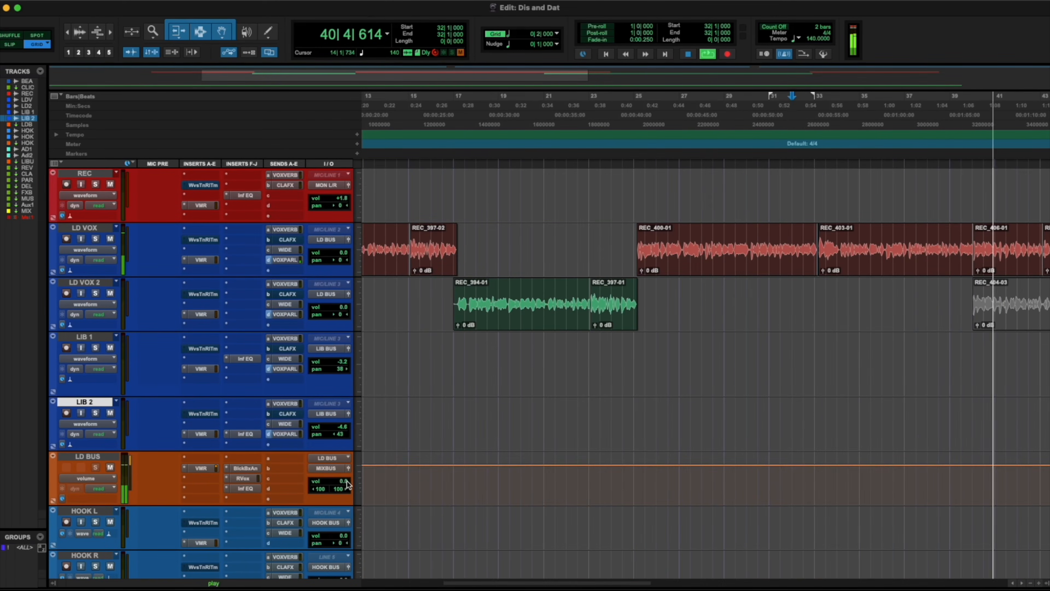
{"action": "scroll", "coordinate": [458, 441], "scroll_direction": "down", "scroll_amount": 10}
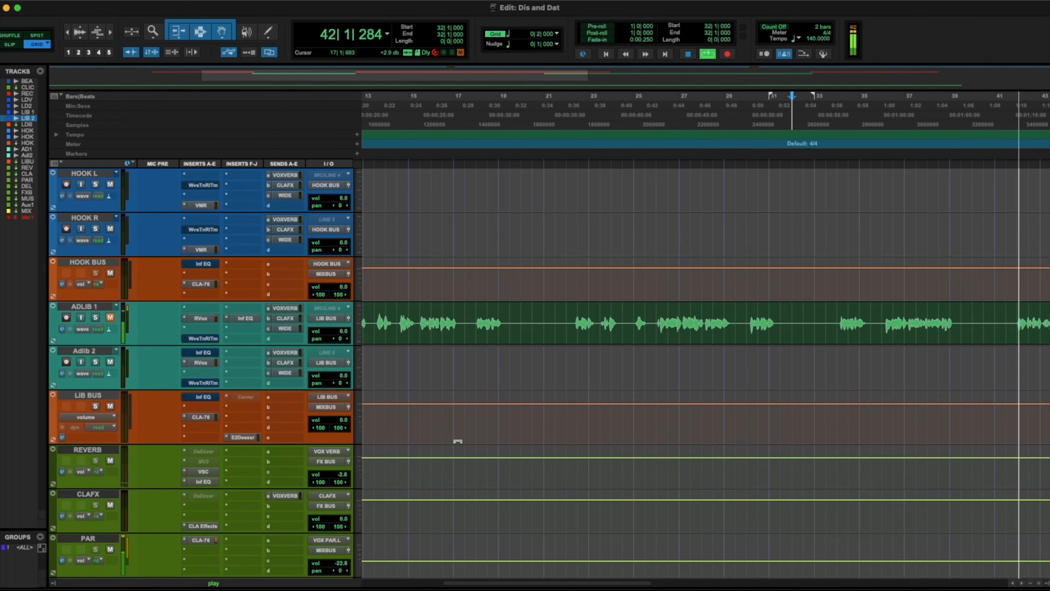
{"action": "scroll", "coordinate": [458, 441], "scroll_direction": "down", "scroll_amount": 10}
{"action": "key", "text": "space"}
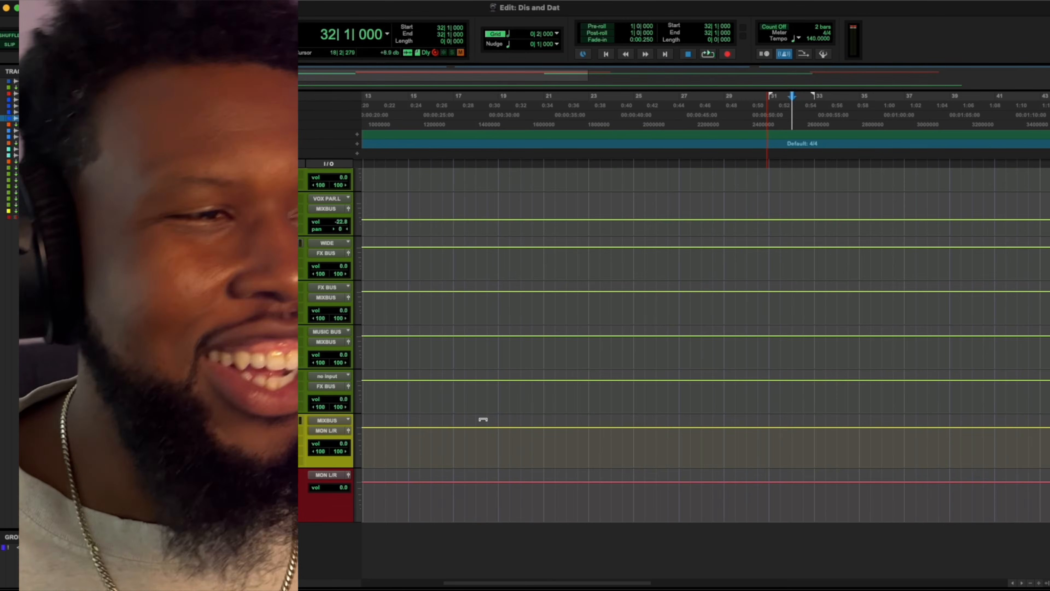
{"action": "left_click", "coordinate": [136, 421]}
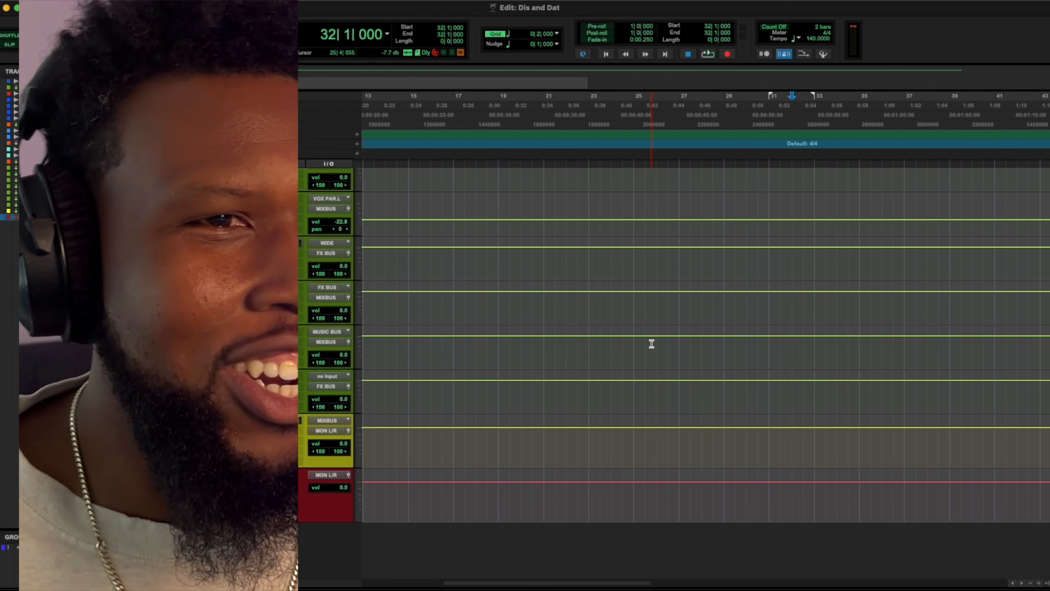
Step: During playback, set LD VOX's VOXVERB send to about -25.8 dB and its CLAFX send to about -26.8 dB
{"action": "scroll", "coordinate": [652, 343], "scroll_direction": "up", "scroll_amount": 10}
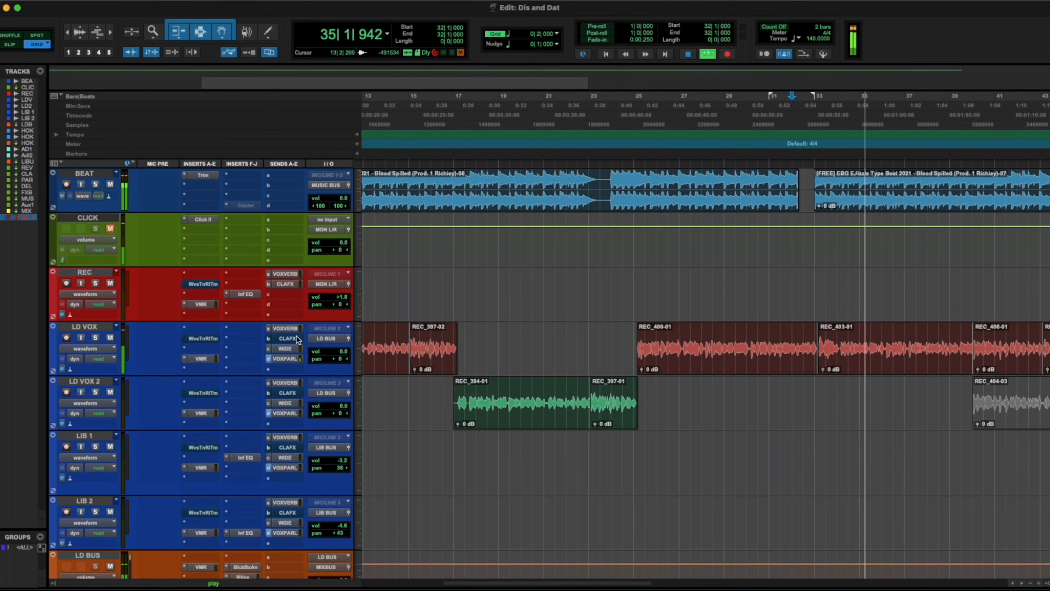
{"action": "left_click", "coordinate": [294, 329]}
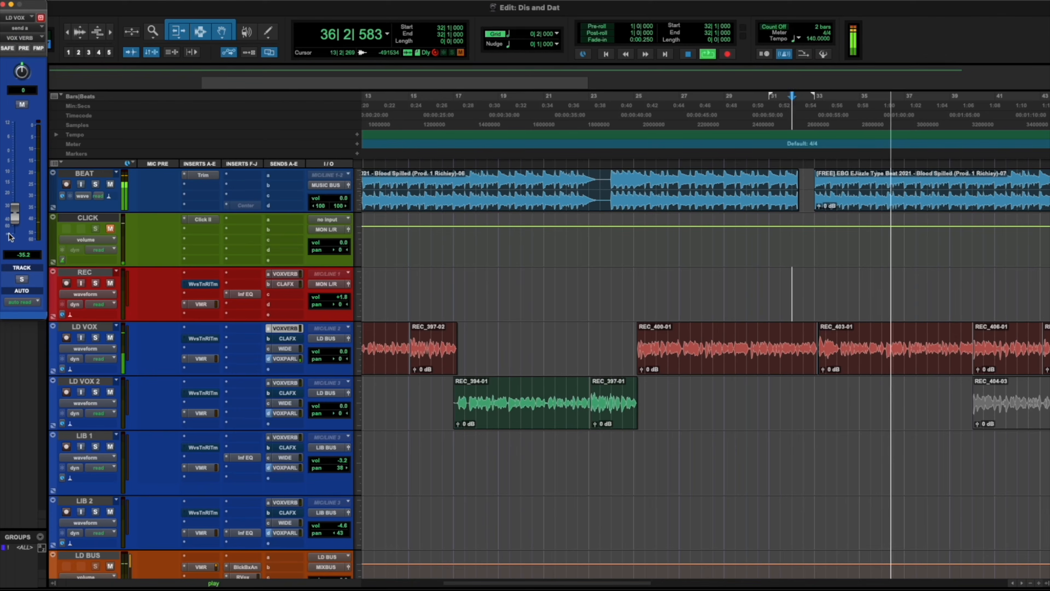
{"action": "mouse_move", "coordinate": [9, 215]}
{"action": "left_mouse_down"}
{"action": "mouse_move", "coordinate": [17, 173]}
{"action": "mouse_move", "coordinate": [15, 203]}
{"action": "left_mouse_up"}
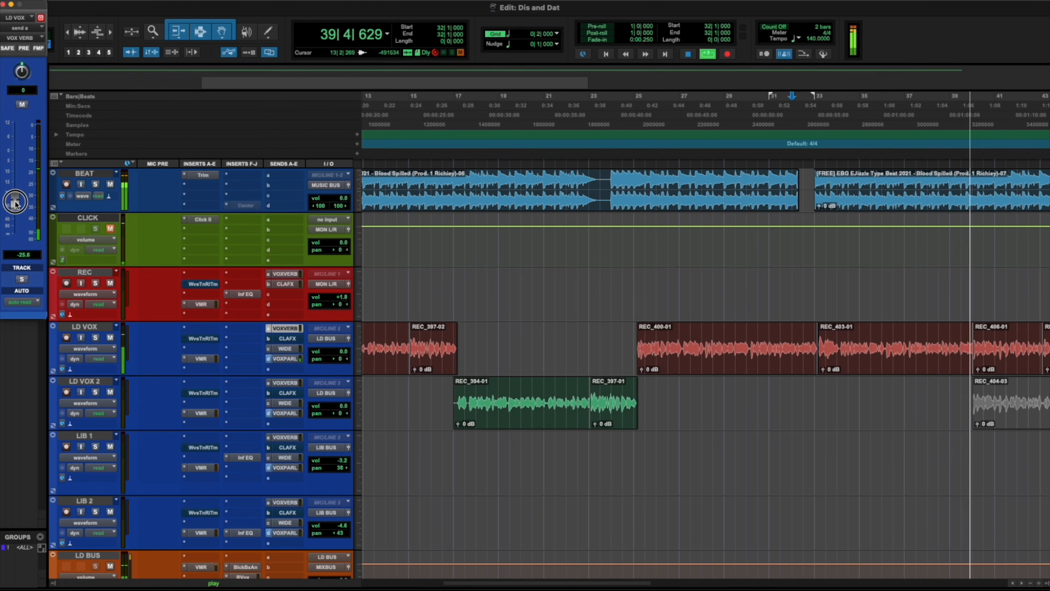
{"action": "left_click", "coordinate": [285, 338]}
{"action": "left_click_drag", "start_coordinate": [17, 203], "coordinate": [17, 202]}
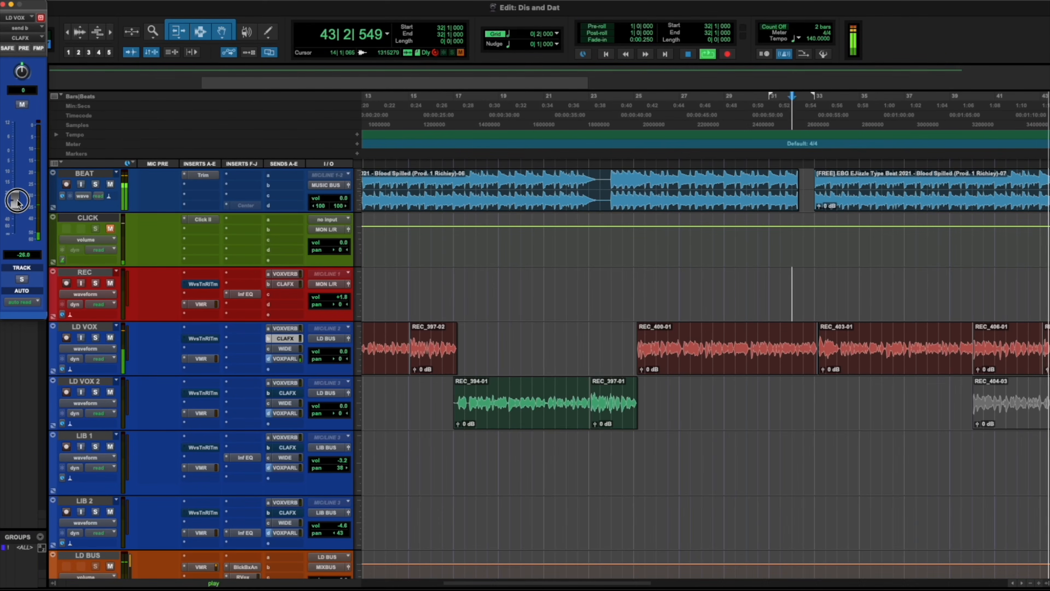
{"action": "left_click", "coordinate": [4, 5]}
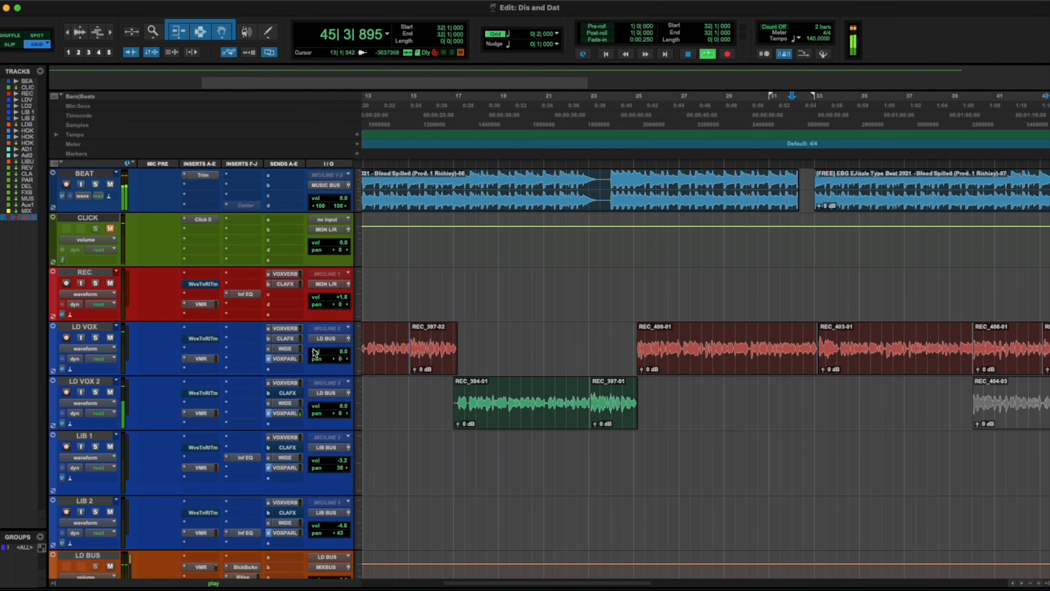
Step: Open Youlean Loudness Meter 2 on the Master 1 track to check the mix's loudness during playback
{"action": "scroll", "coordinate": [695, 431], "scroll_direction": "down", "scroll_amount": 10}
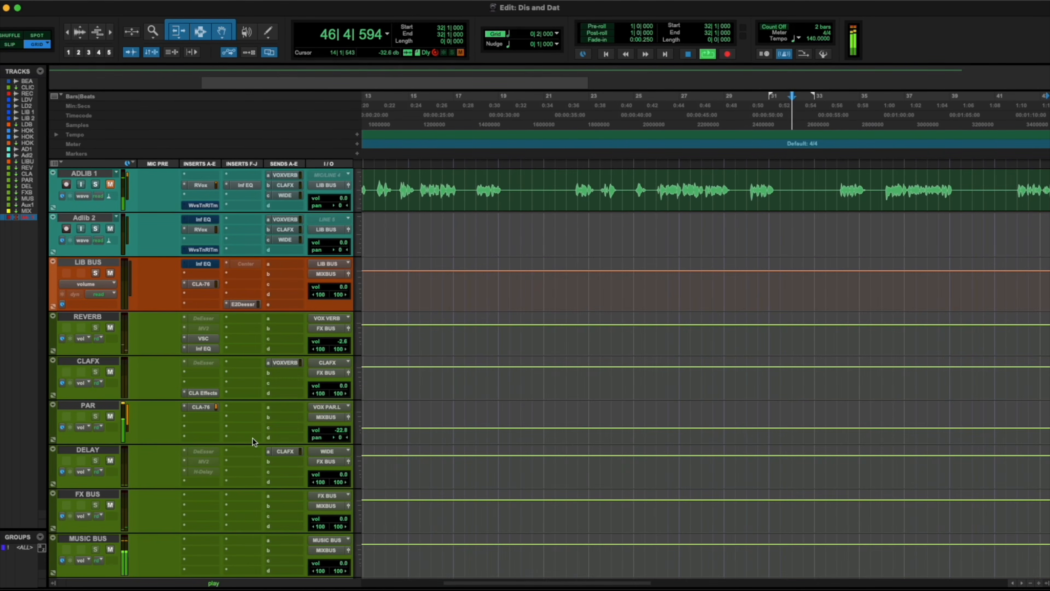
{"action": "scroll", "coordinate": [253, 441], "scroll_direction": "down", "scroll_amount": 5}
{"action": "left_click", "coordinate": [244, 506]}
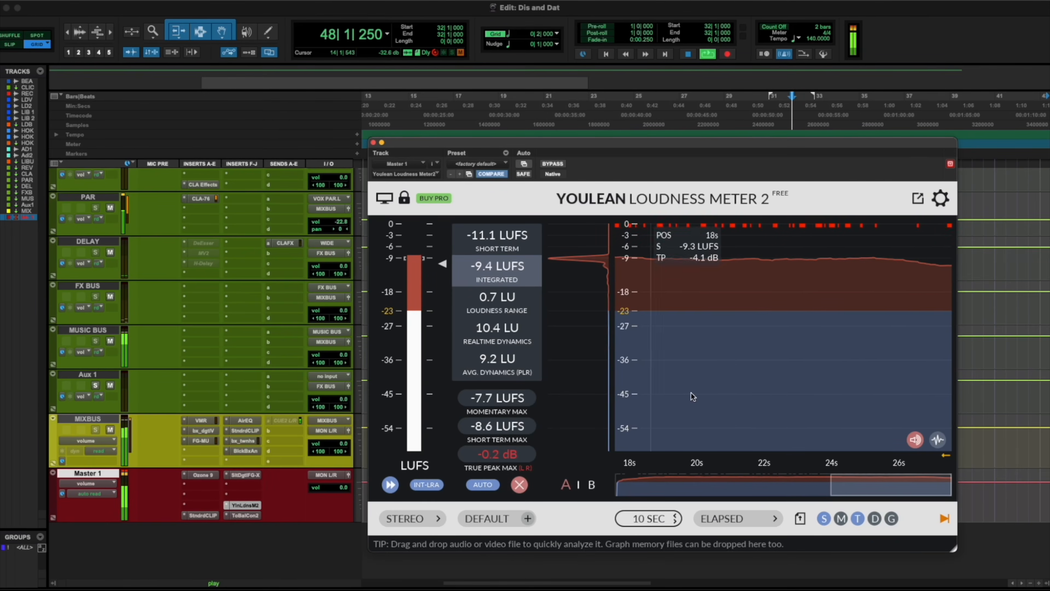